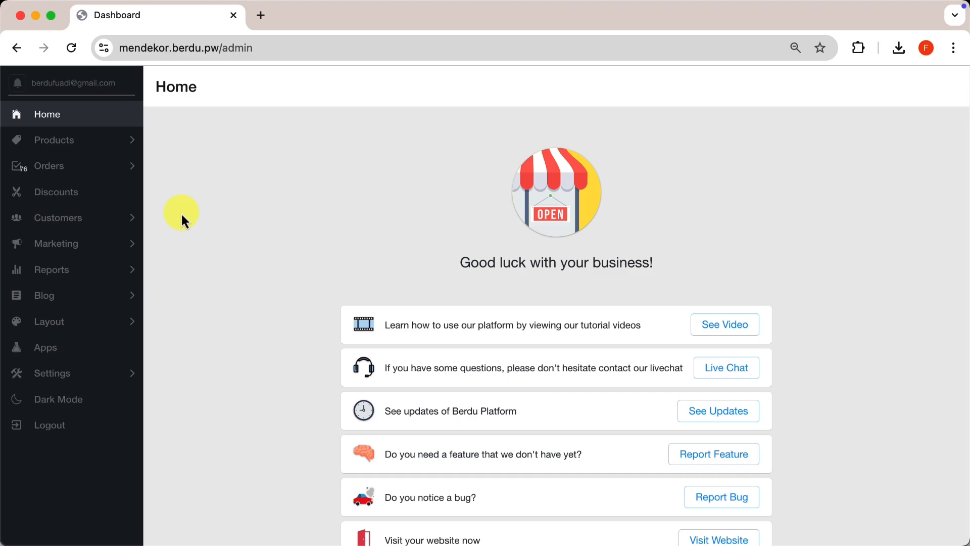
Open the layout editor and jump to the Checkout page layout
left_click(79, 319)
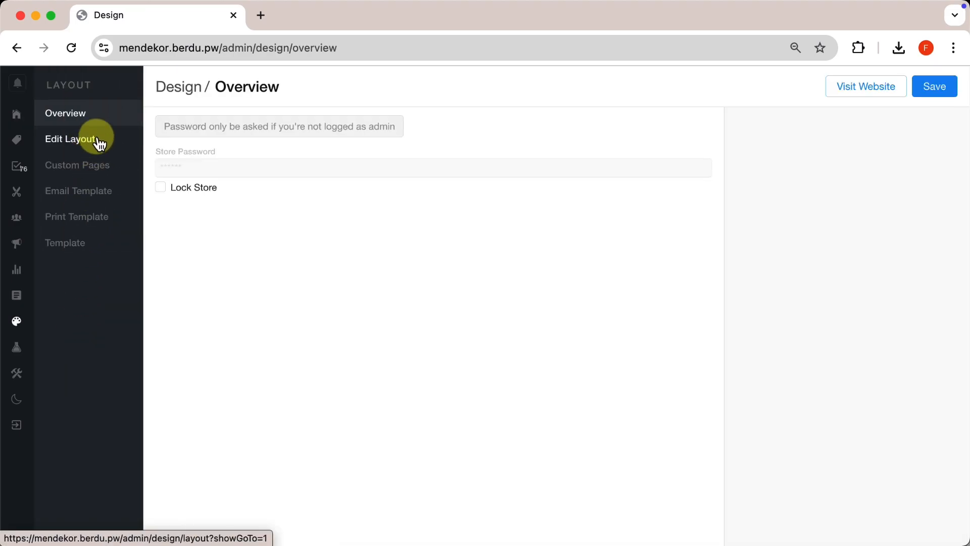
left_click(78, 138)
left_click(187, 528)
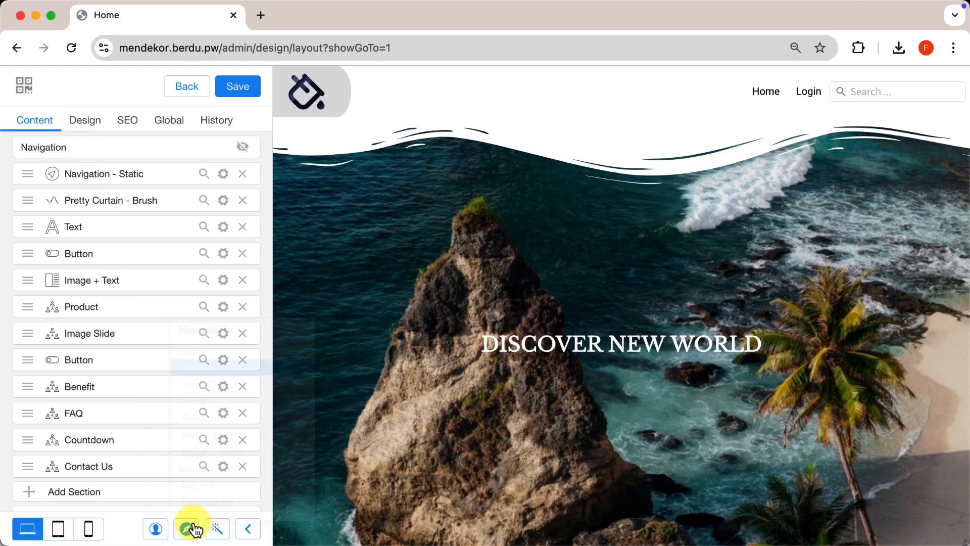
scroll(222, 462, "down", 5)
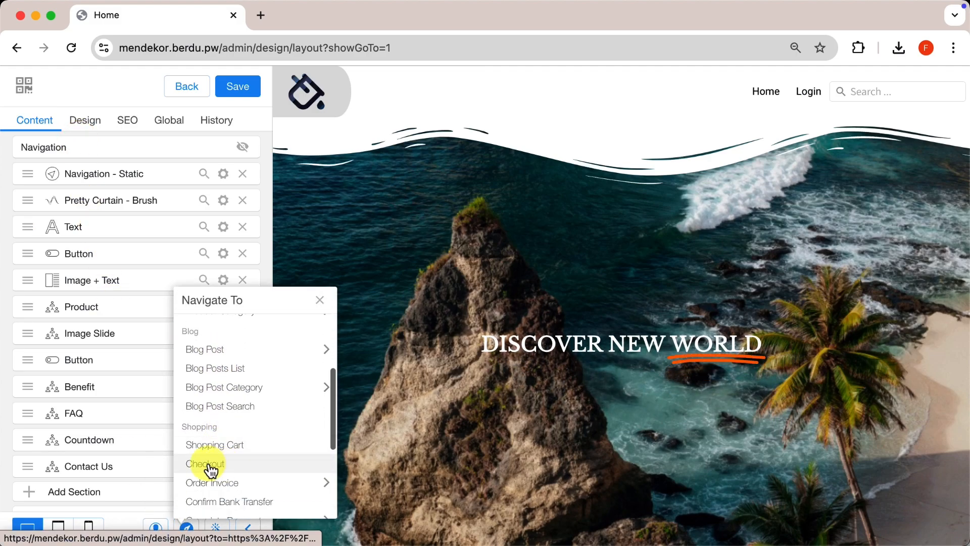
left_click(208, 464)
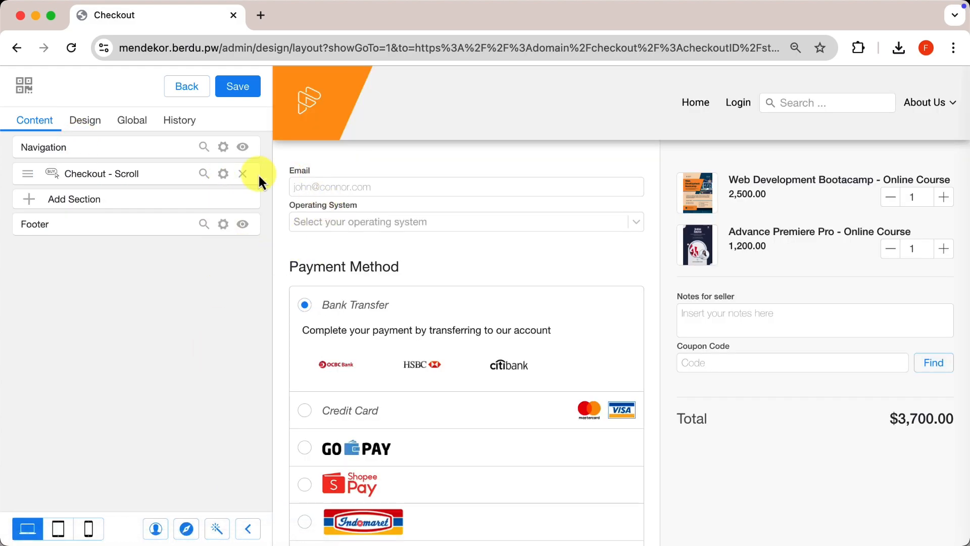
Leave the layout editor without saving and open the Custom Pages list
left_click(187, 85)
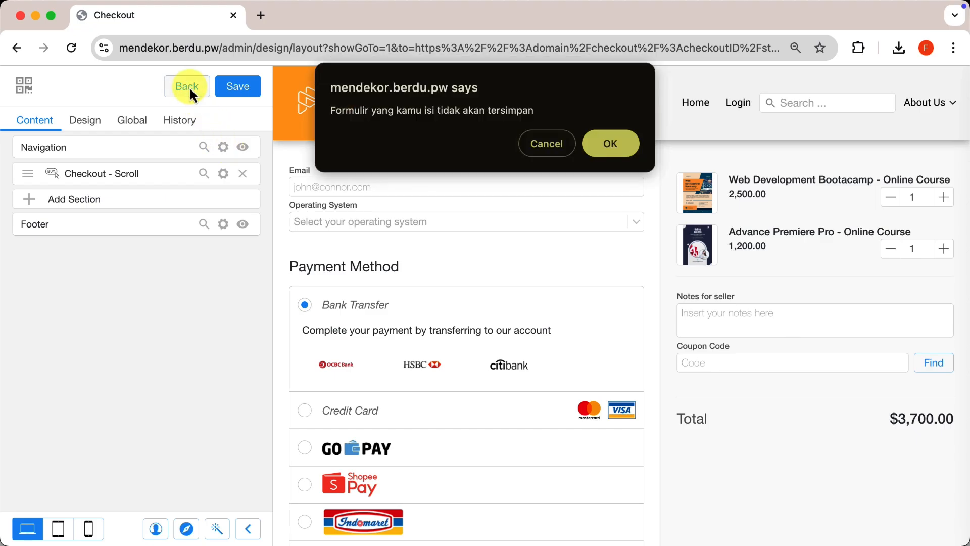
key("Return")
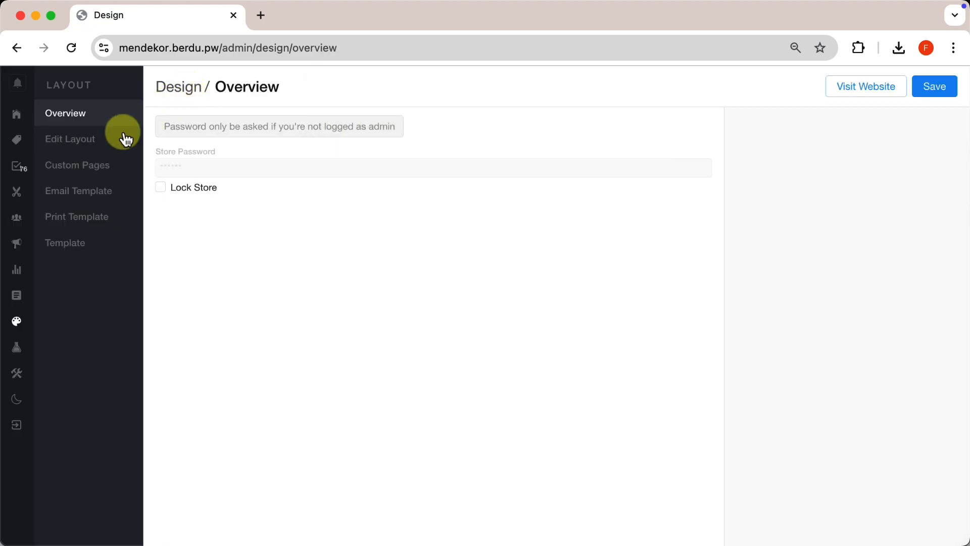
left_click(91, 167)
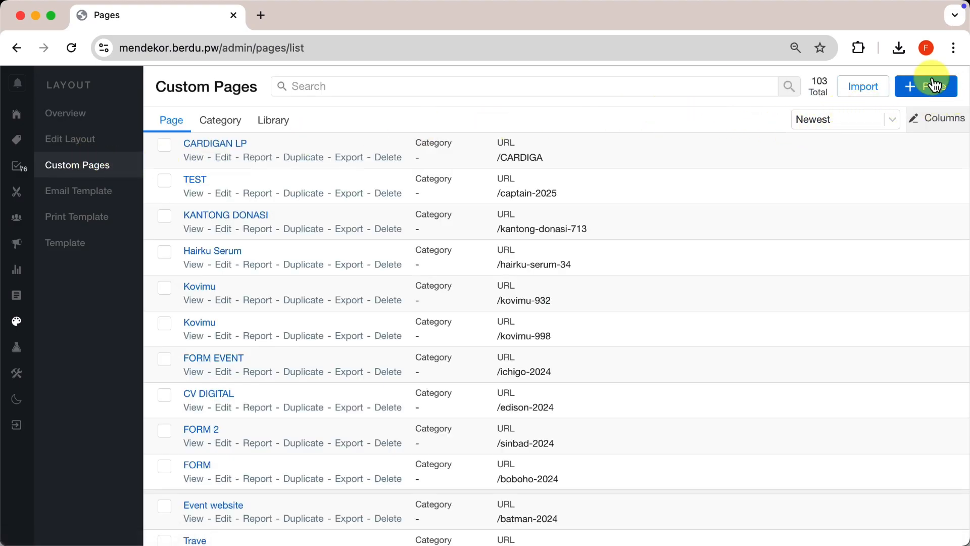
Create a new page, delete its default Text section, and add an Order / Invoice Variable section
left_click(917, 83)
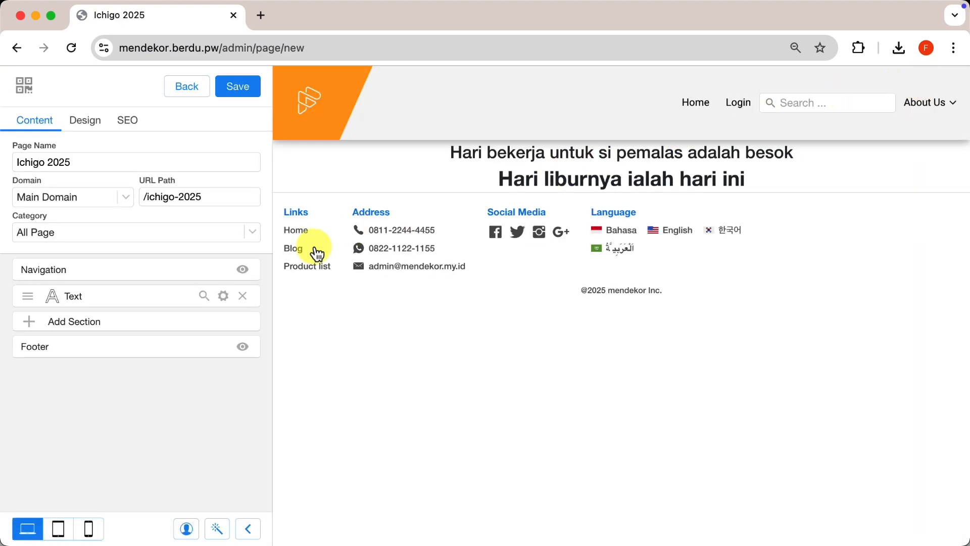
left_click(245, 297)
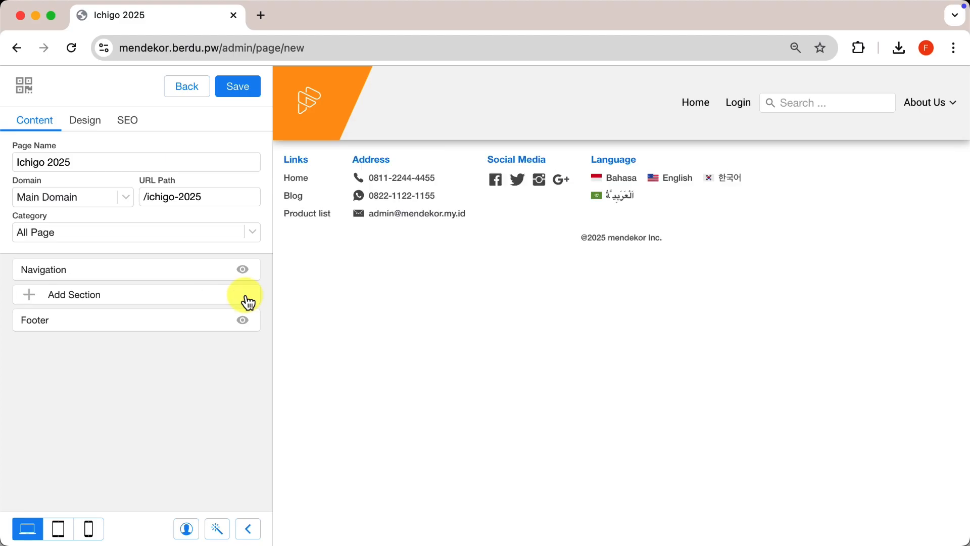
left_click(216, 301)
left_click(187, 126)
type("order")
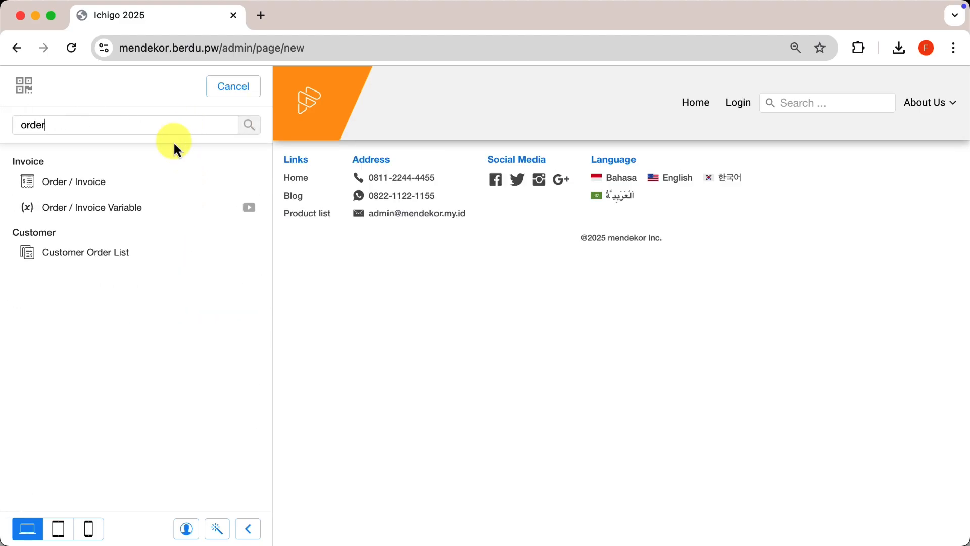
left_click(142, 207)
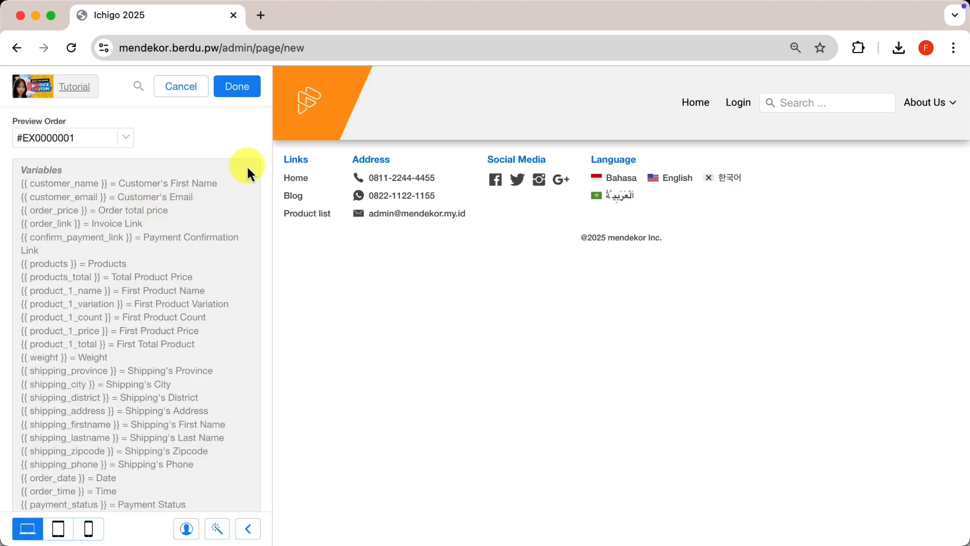
Preview the order variable section with order #EX0000001 and finish it
scroll(101, 224, "down", 8)
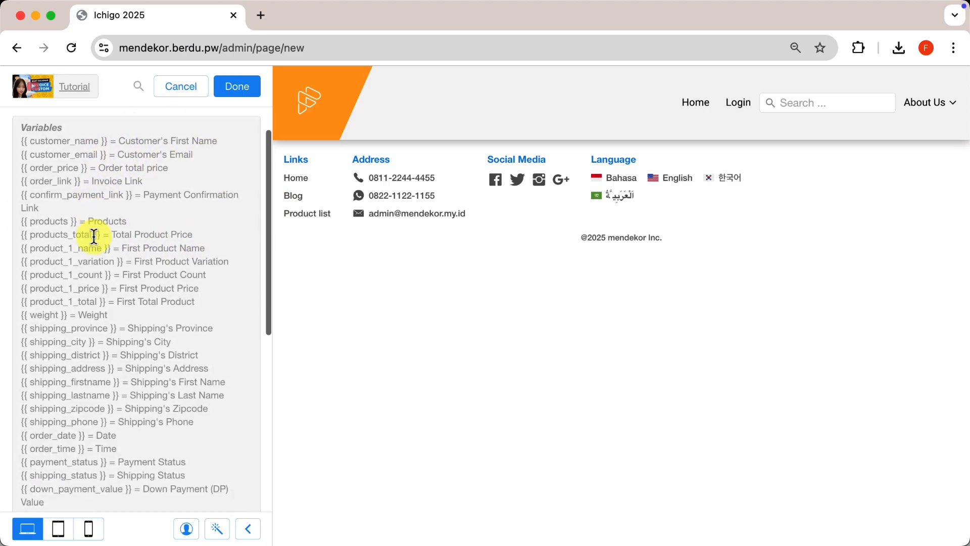
scroll(92, 235, "up", 8)
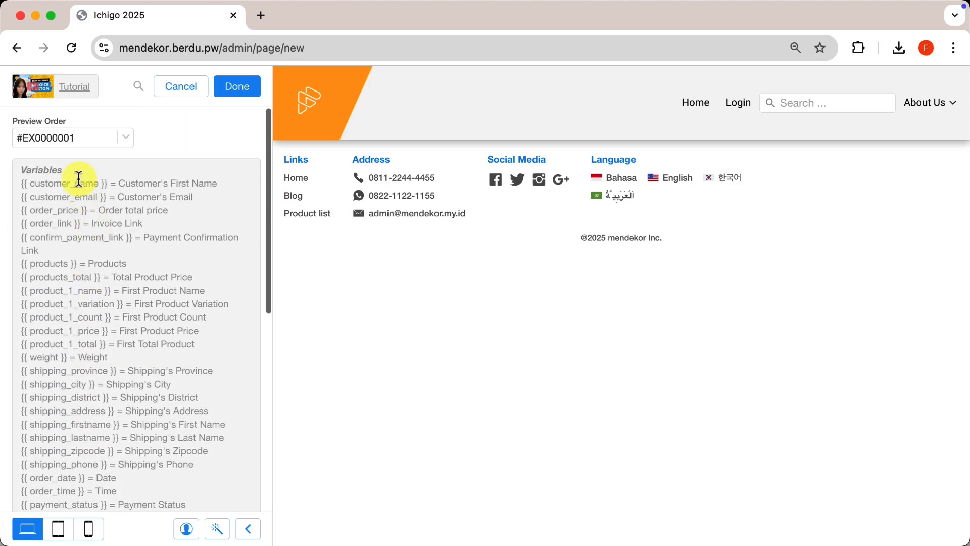
left_click(77, 139)
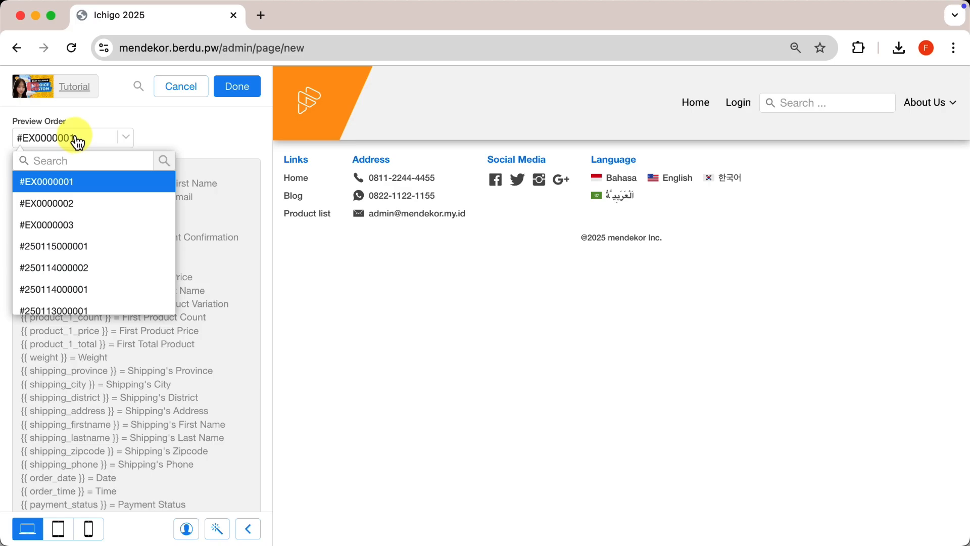
left_click(67, 187)
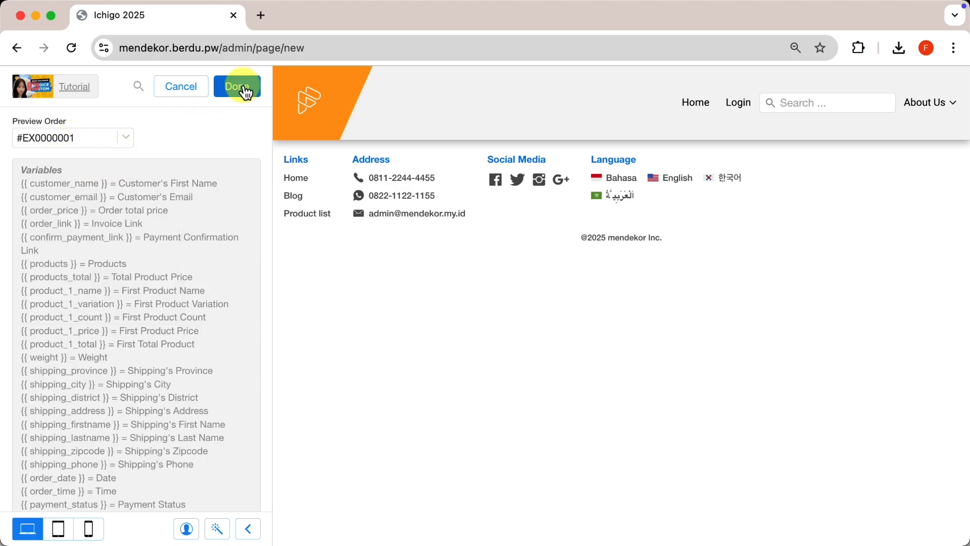
left_click(250, 82)
left_click(159, 232)
left_click(139, 279)
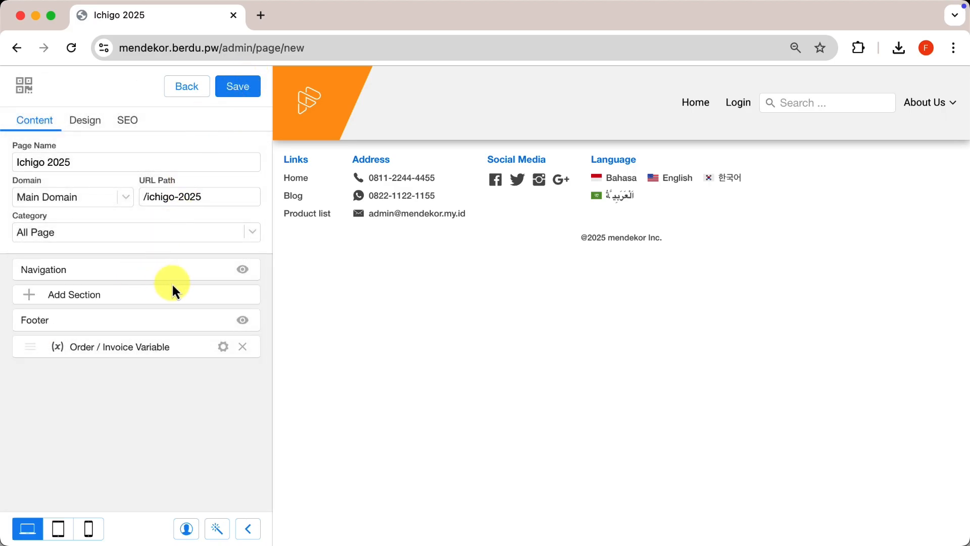
left_click(176, 295)
Add a Text section whose content is replaced with 'Hello {{ customer_name }}'
left_click(132, 184)
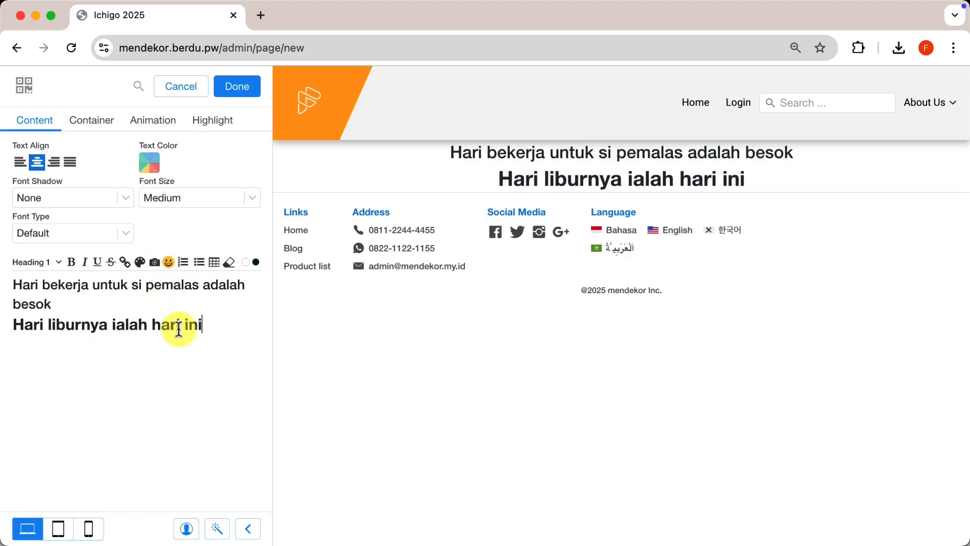
key("super+a")
type("H")
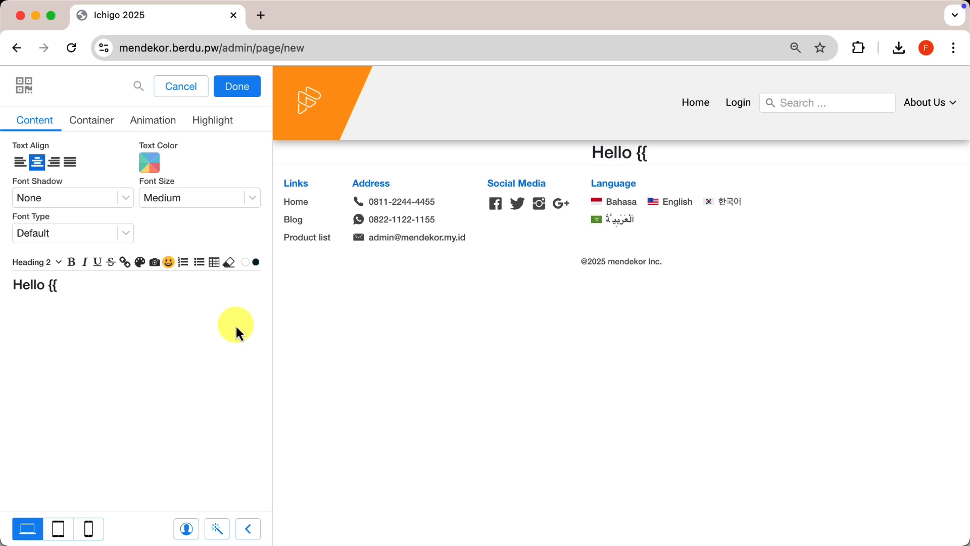
type("ello {{ customer")
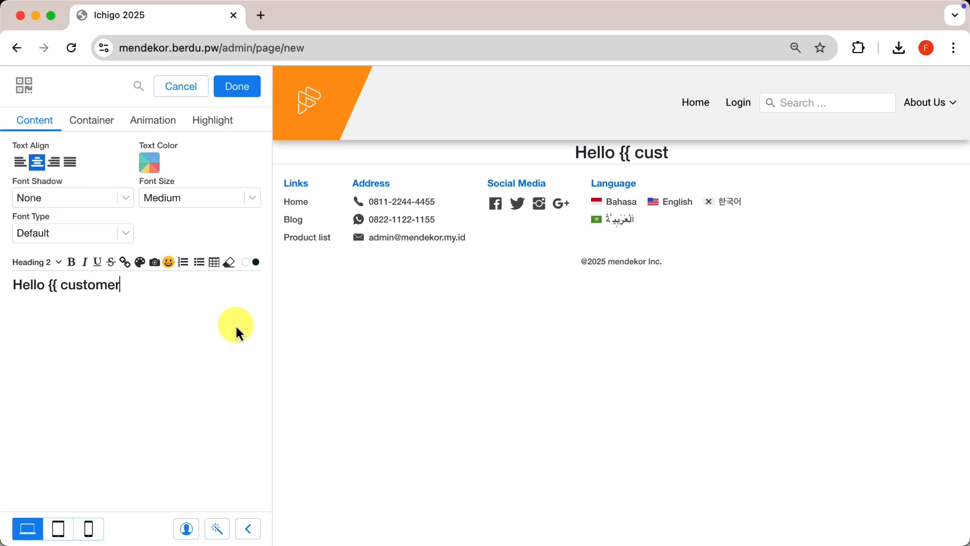
type("_name }}")
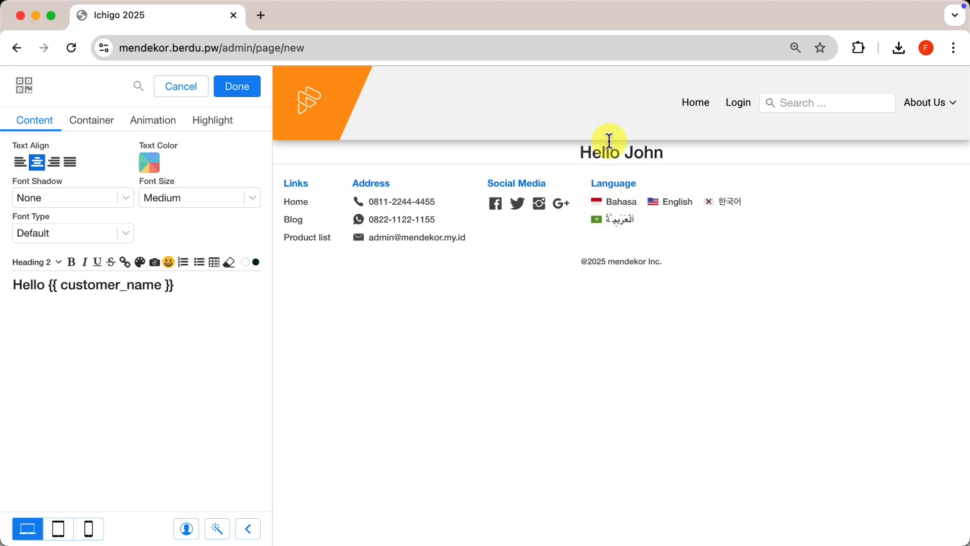
left_click(241, 87)
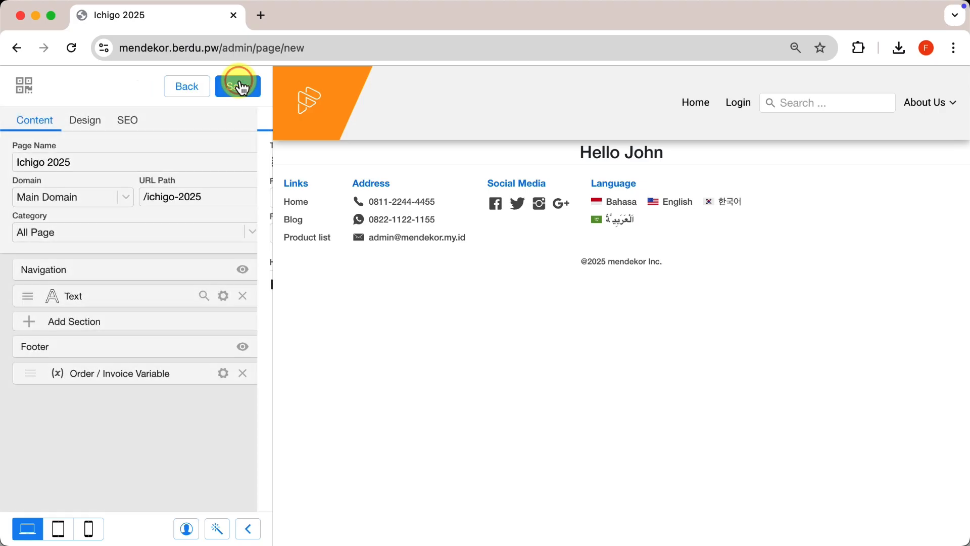
Review the order variable list, selecting the product_1_total variable, then return to page settings
left_click(222, 373)
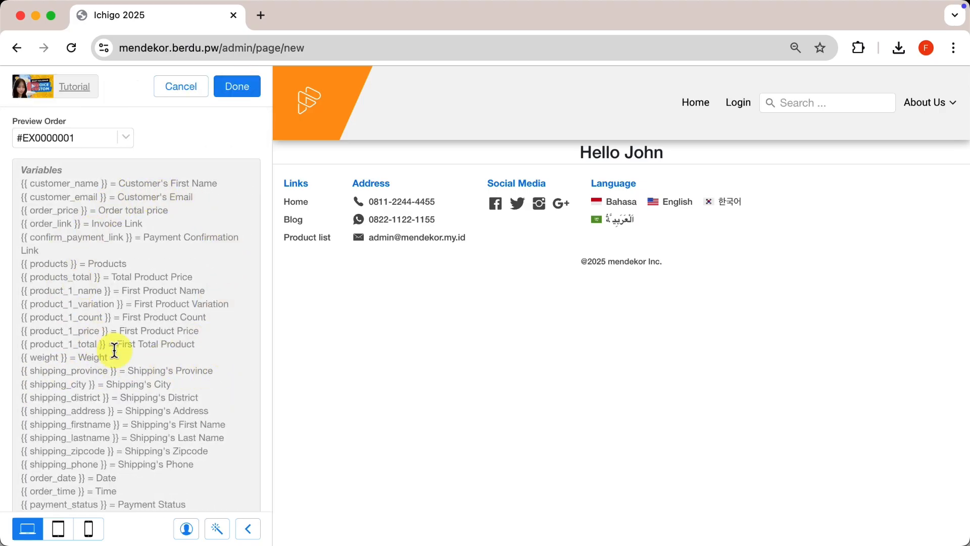
scroll(122, 363, "down", 5)
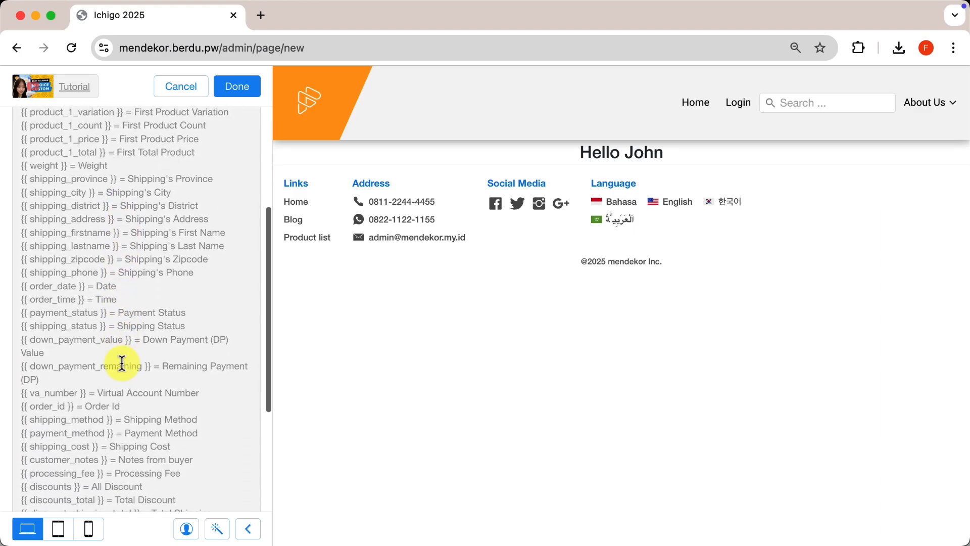
scroll(122, 363, "down", 2)
scroll(122, 363, "up", 8)
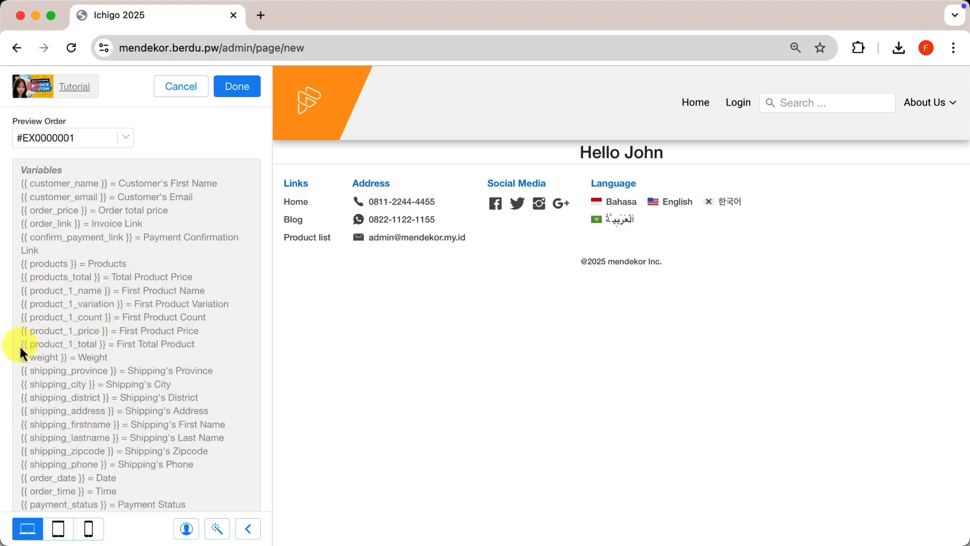
left_click_drag(20, 345, 98, 346)
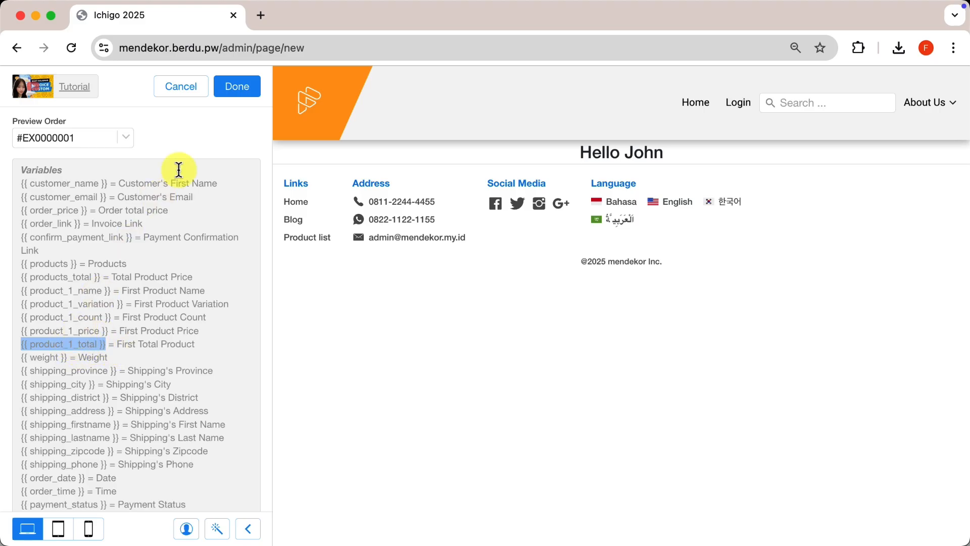
left_click(242, 91)
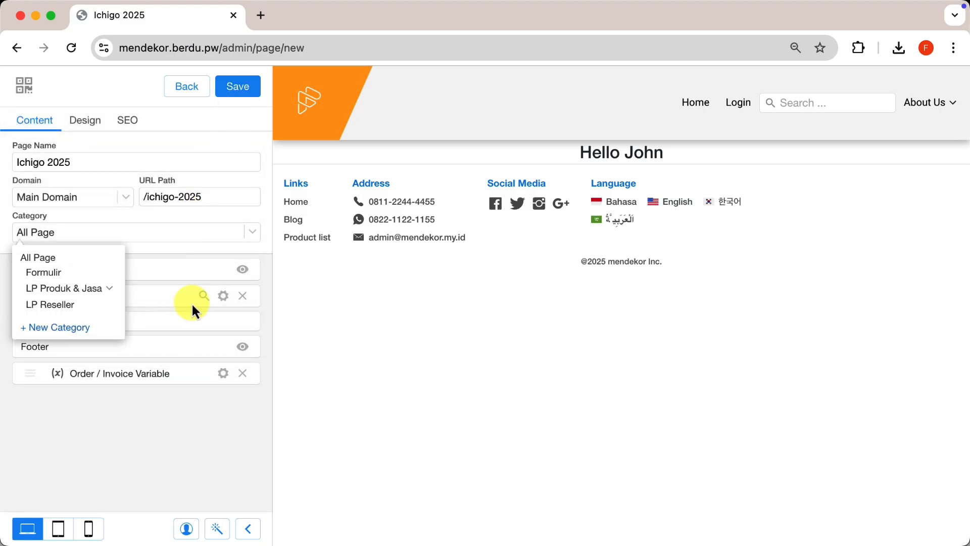
Add 'Thank you for shopping with us!' and the order-processing lines below the greeting
left_click(222, 296)
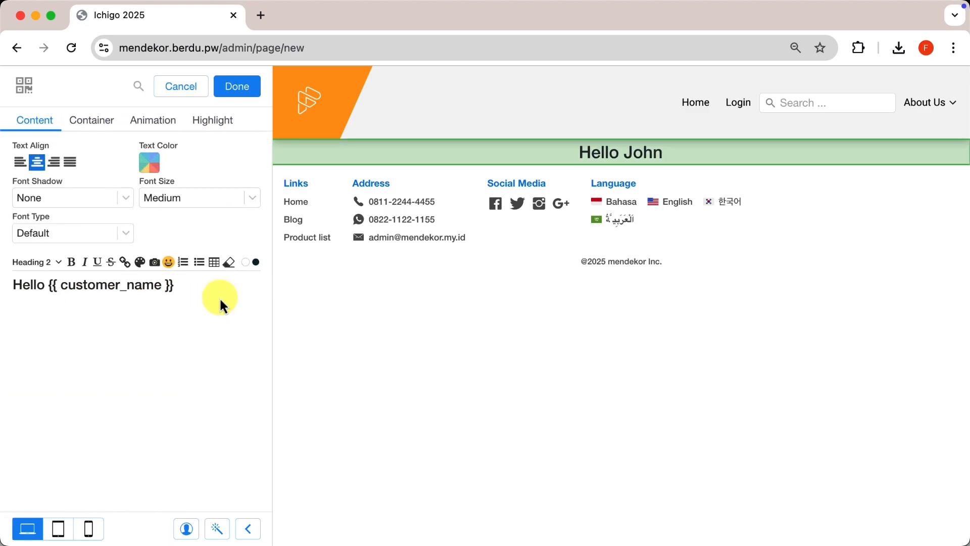
key("Return")
type("Thank you for shopping with us!")
key("shift+Return")
type("Your order is being processed")
key("shift+Return")
type("and here are the details of your purchase:")
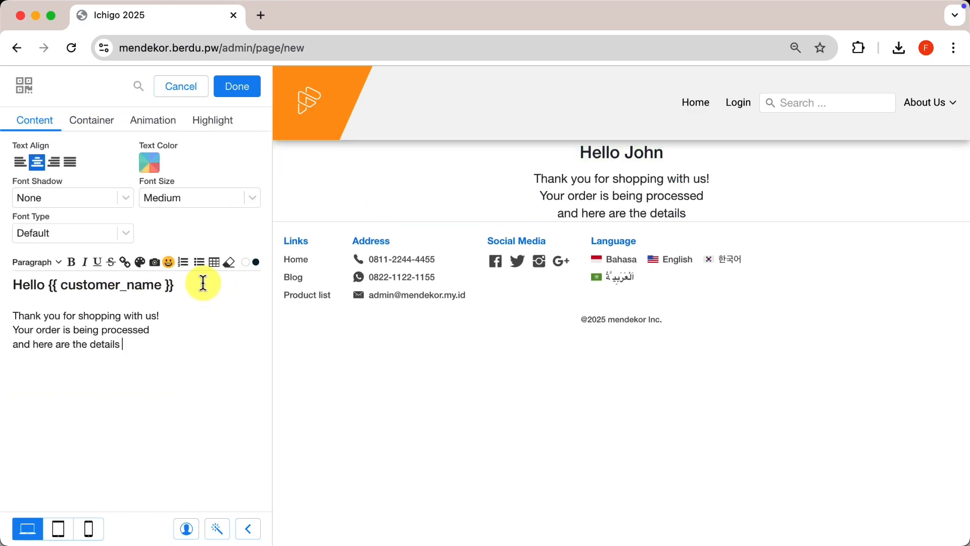
Add detail lines: Product {{ products }}, Order Date {{ order_date }}, Total Payment {{ products_total }}
key("Return")
type("Product: {{ products }}")
key("shift+Return")
type("Order Date: {{ order_date }}")
key("shift+Return")
type("Total P")
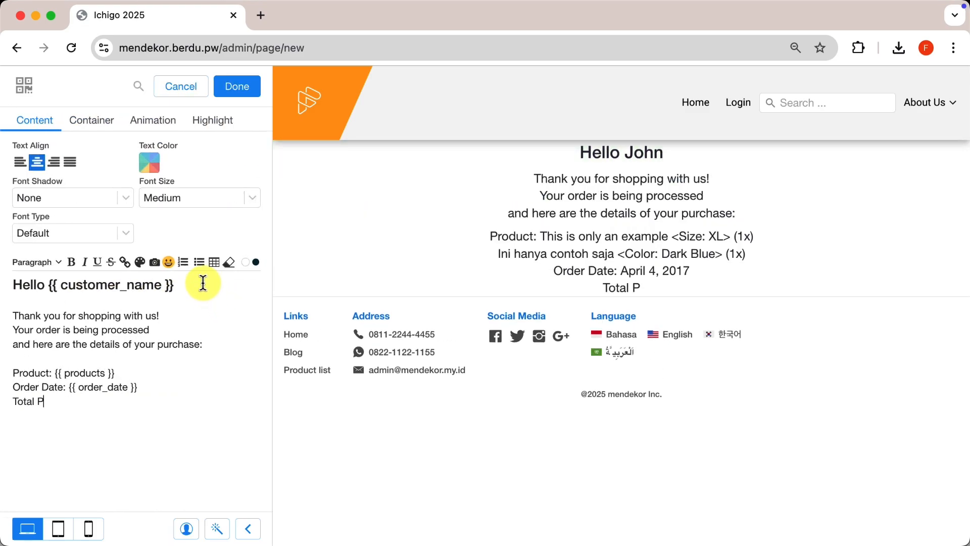
type("ayment: {{ products_total }}")
Add the download-link note, support note, and closing 'Thank you, and enjoy your purchase!'
key("Return")
type("Since this is digital product,")
key("shift+Return")
type("you will receive the download link shortly via email.")
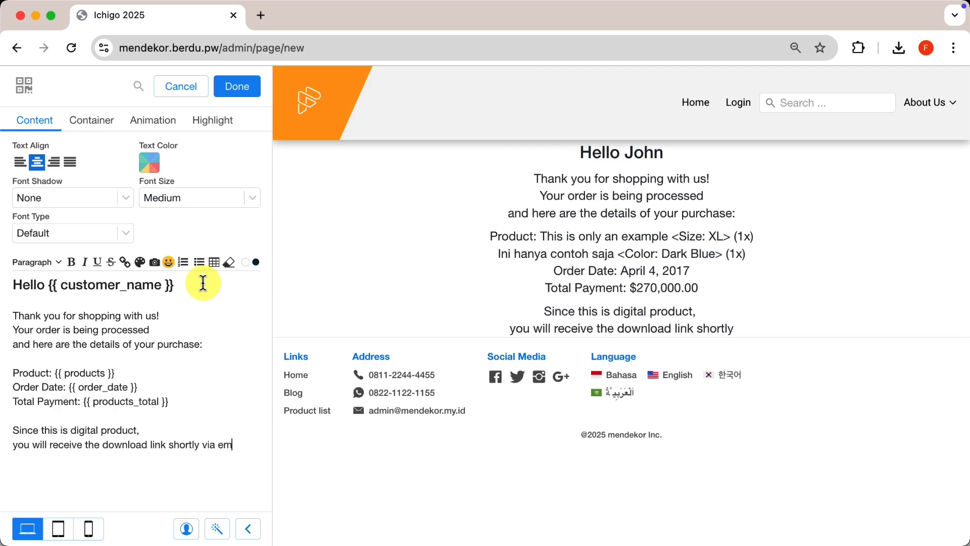
key("shift+Return")
type("if you encounter any issues,")
key("shift+Return")
type("feel free to reach out to our support team.")
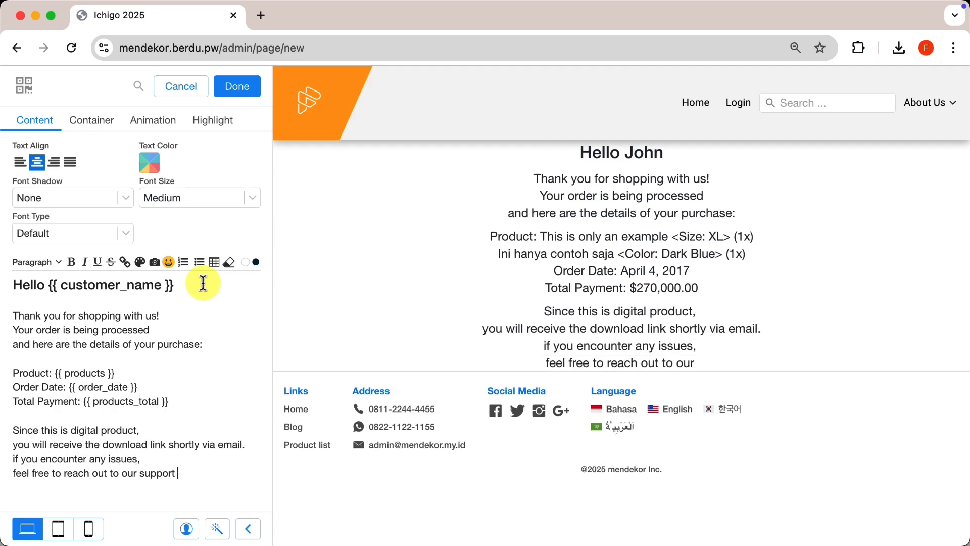
key("Return")
type("Thank you, and enjoy your purchase!")
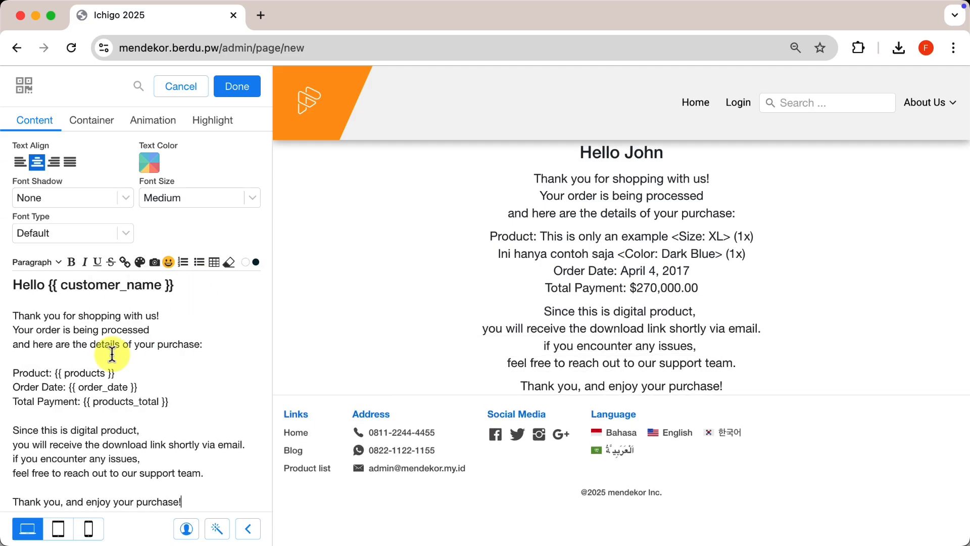
Bold the {{ products }}, {{ order_date }} and {{ products_total }} variables
left_click_drag(55, 372, 138, 388)
left_click(71, 262)
left_click(71, 262)
left_click_drag(84, 402, 175, 406)
left_click(71, 262)
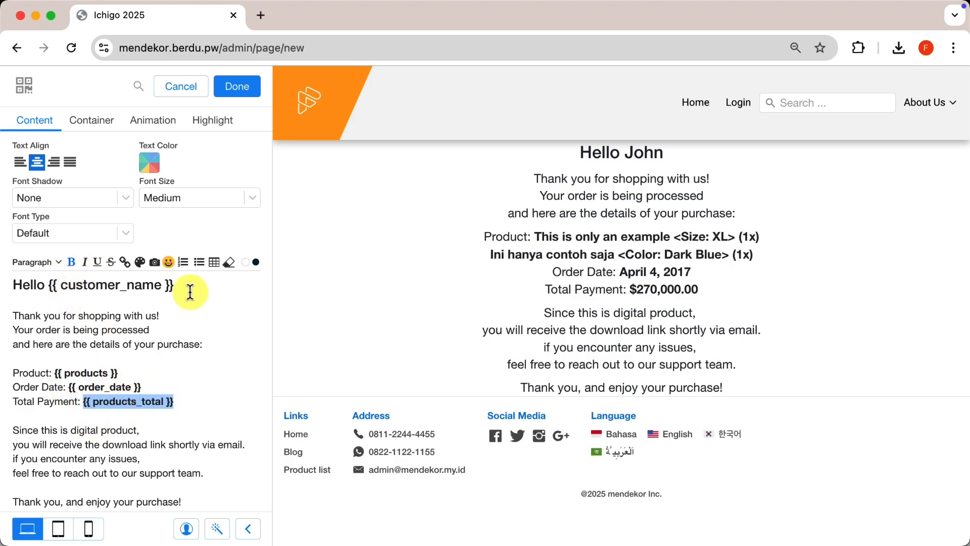
Right-align the message and set its font type to Outfit-Light
left_click(72, 233)
left_click(78, 339)
left_click(53, 161)
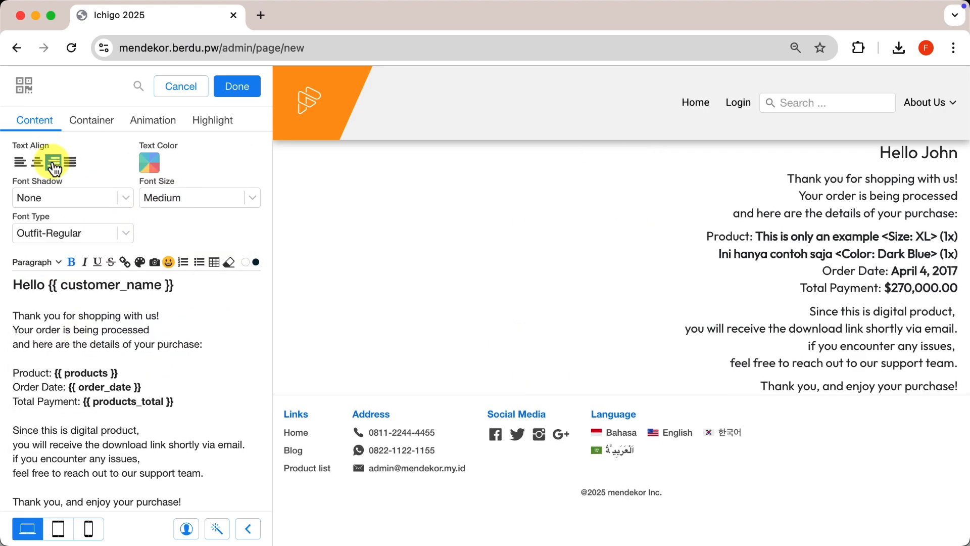
left_click(73, 233)
scroll(126, 295, "down", 1)
left_click(87, 312)
left_click(72, 233)
scroll(78, 317, "down", 1)
left_click(78, 318)
left_click(78, 317)
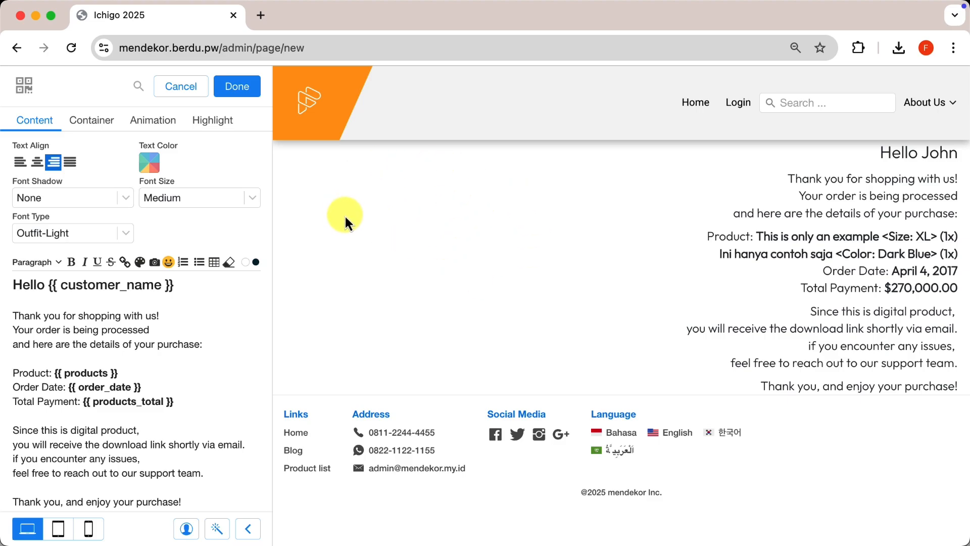
Set the section container's background type to Image
left_click(93, 128)
left_click(92, 161)
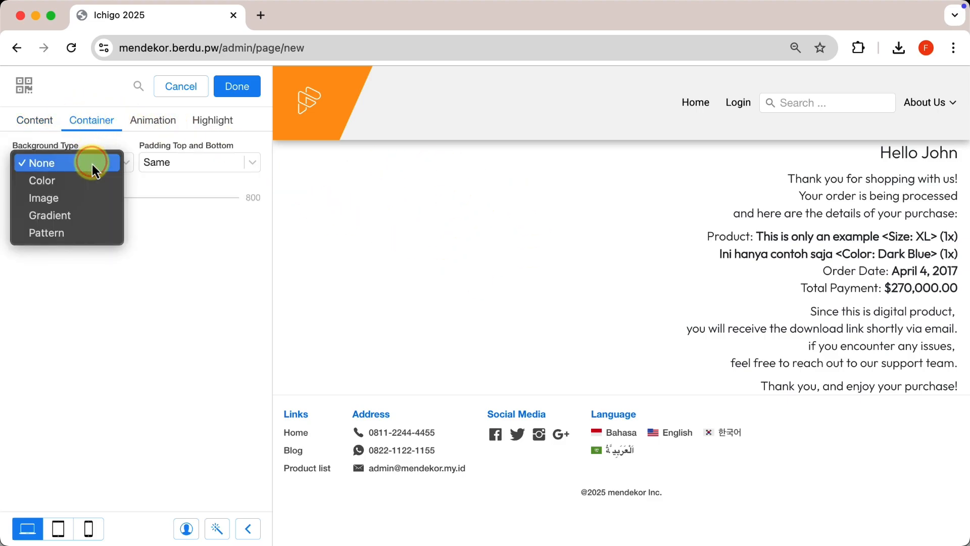
left_click(84, 197)
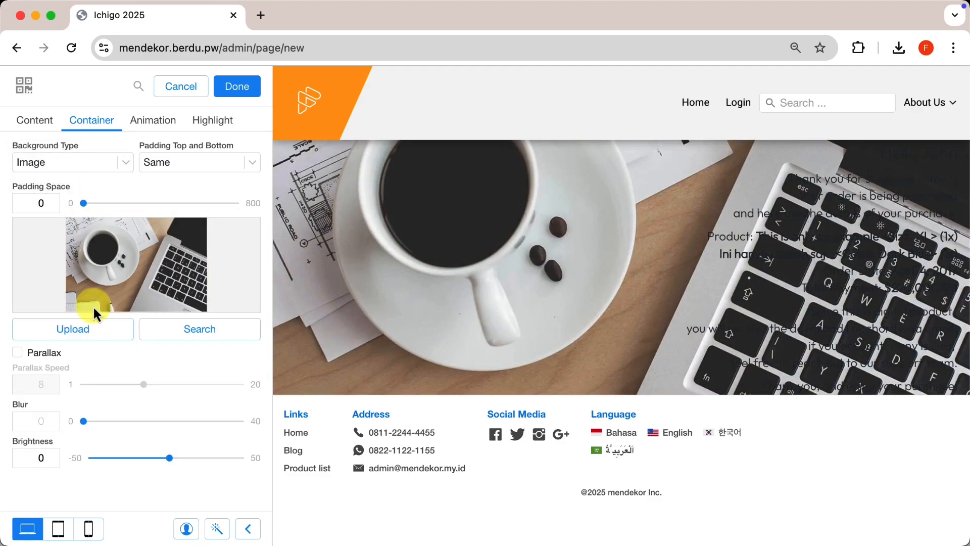
Upload the Thank You image file as background and drag padding space to 102
left_click(99, 334)
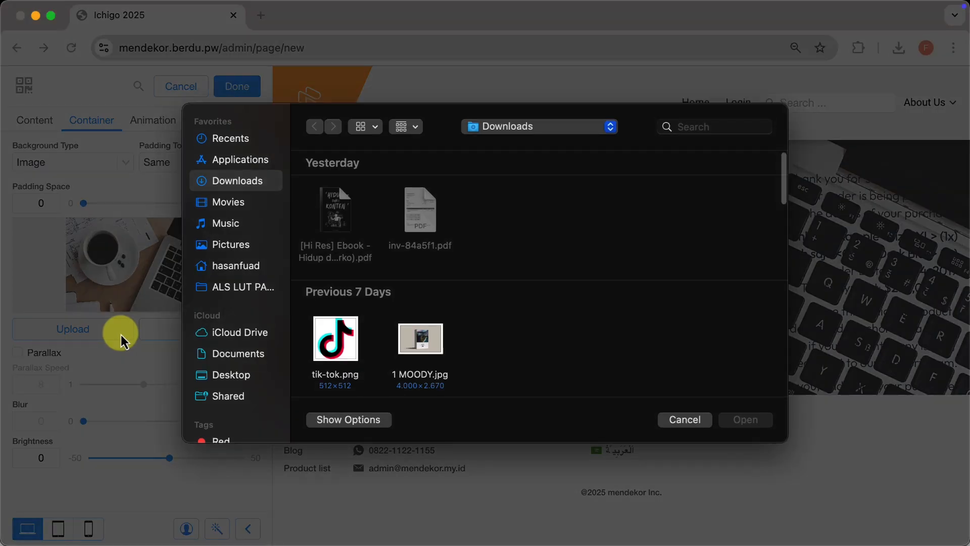
scroll(732, 349, "down", 3)
left_click(753, 341)
scroll(699, 292, "down", 2)
double_click(342, 354)
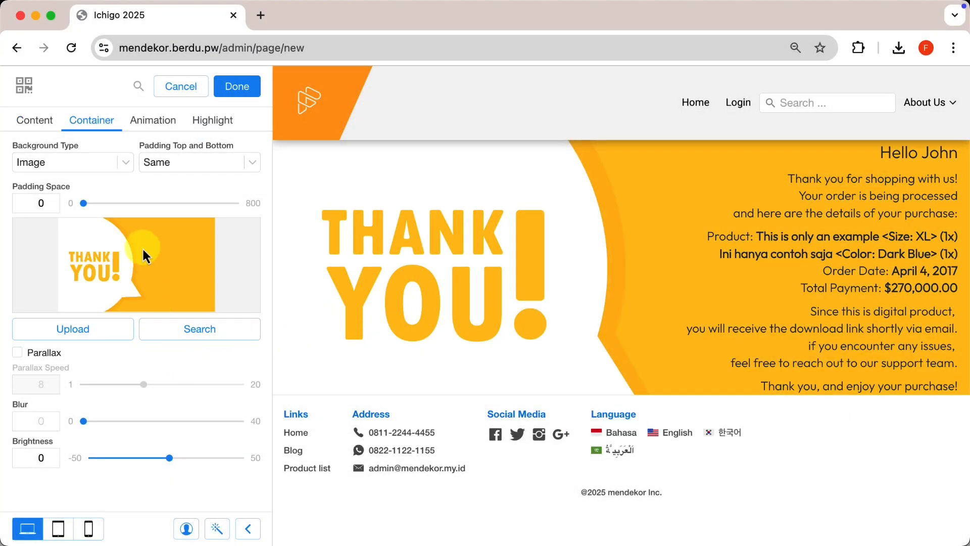
left_click_drag(86, 207, 102, 205)
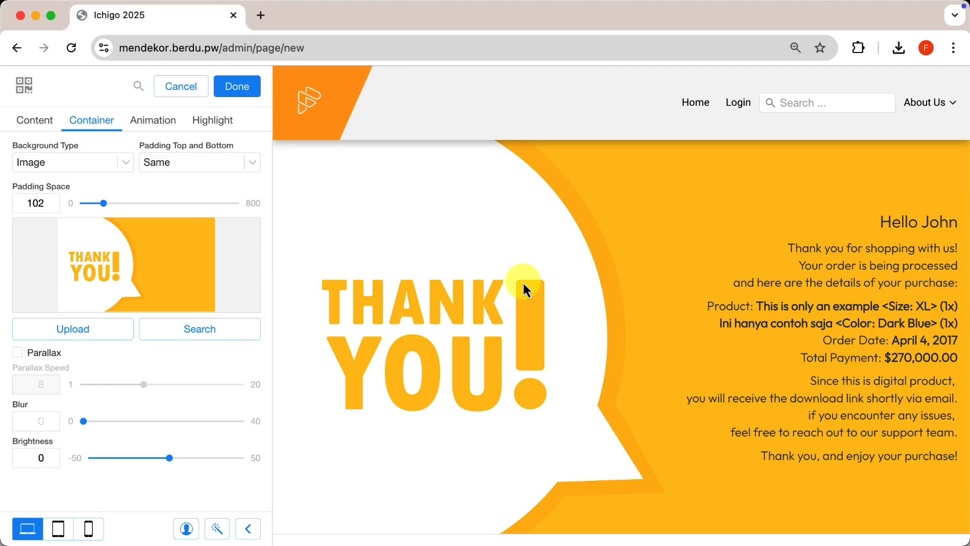
Replace the page name 'Ichigo 2025' with 'CUSTOM THANKYOU' and save the page
left_click(246, 86)
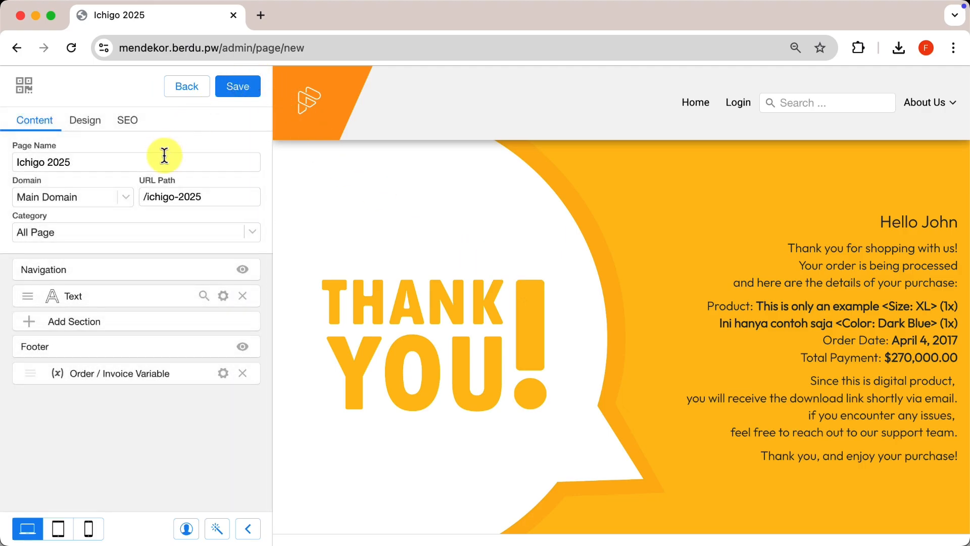
triple_click(163, 156)
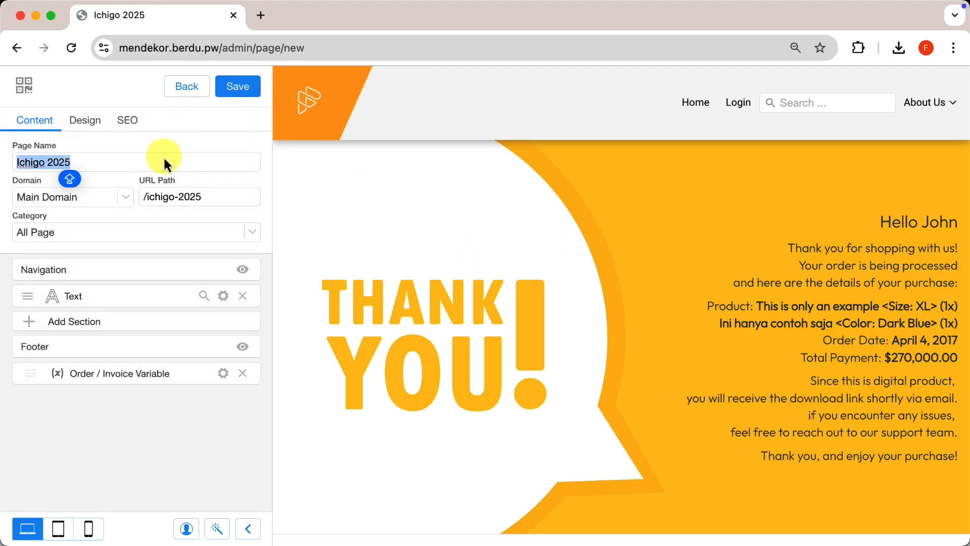
type("CUSTOM TH")
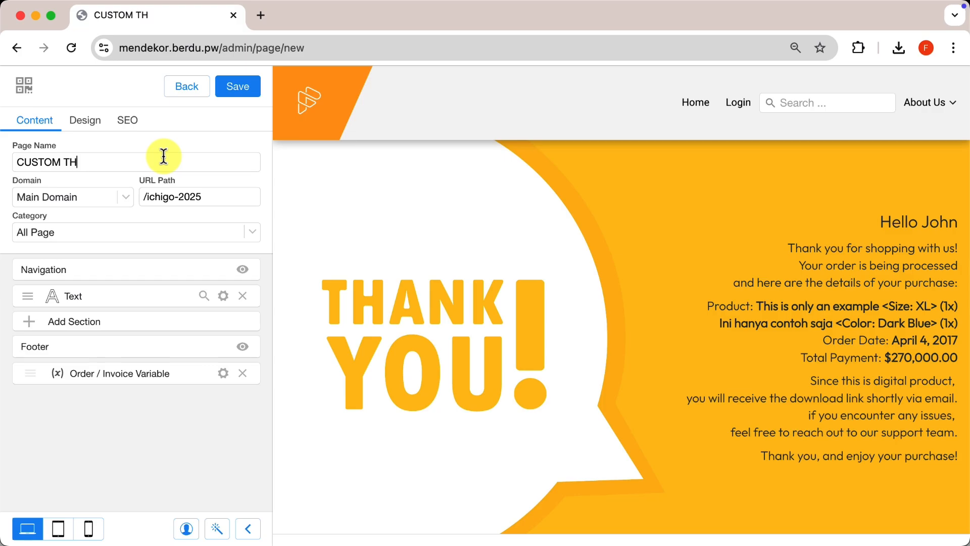
type("ANKYOU")
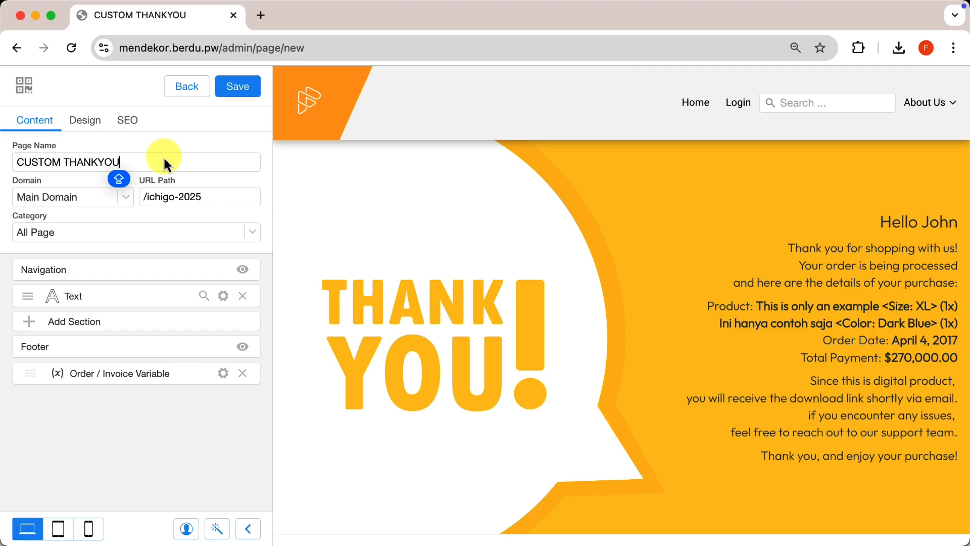
left_click(234, 91)
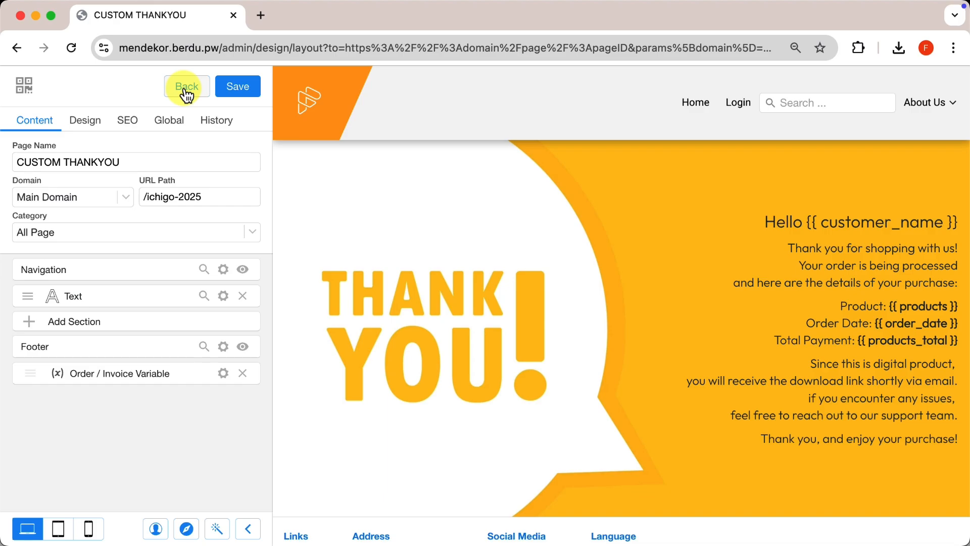
Leave the page editor, navigate the layout editor to Checkout, and open Checkout - Scroll settings
left_click(186, 87)
key("Return")
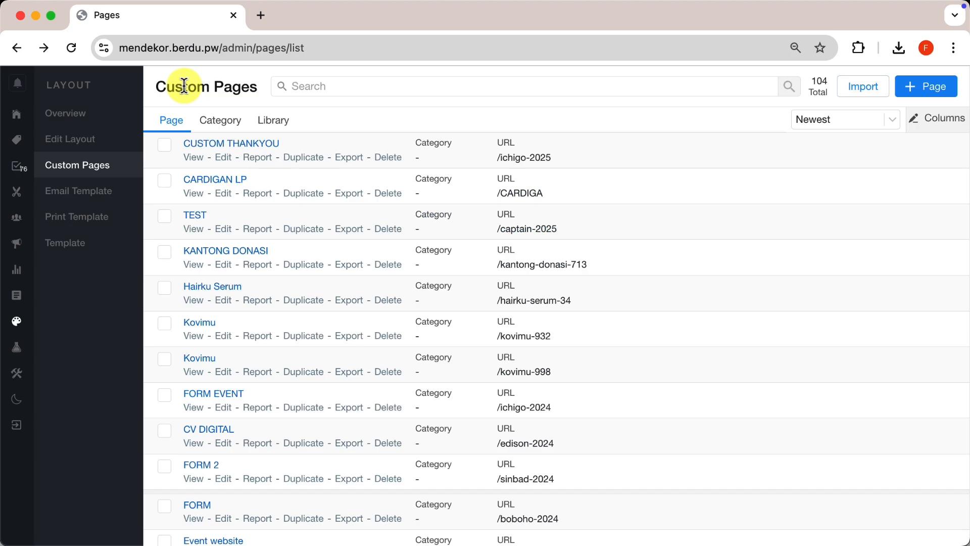
left_click(68, 142)
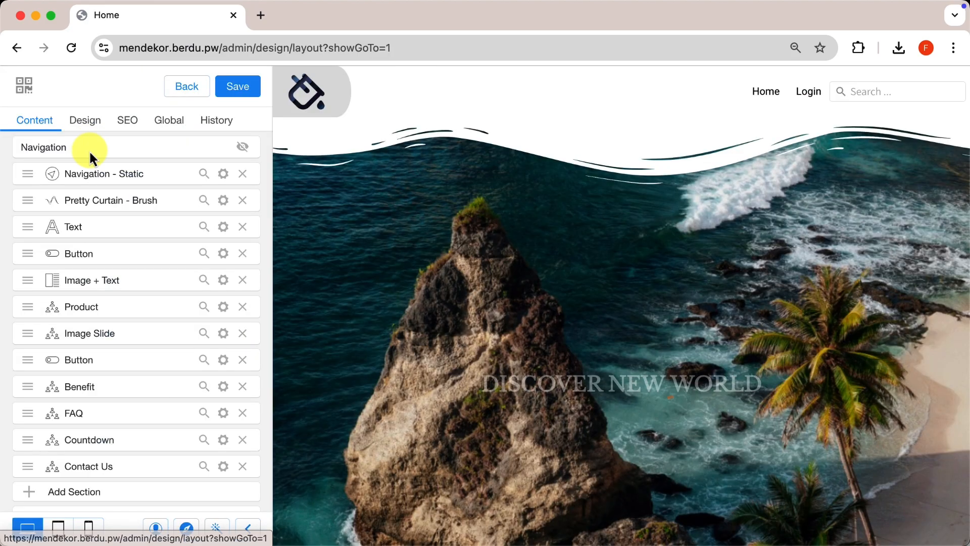
left_click(187, 527)
scroll(225, 480, "down", 3)
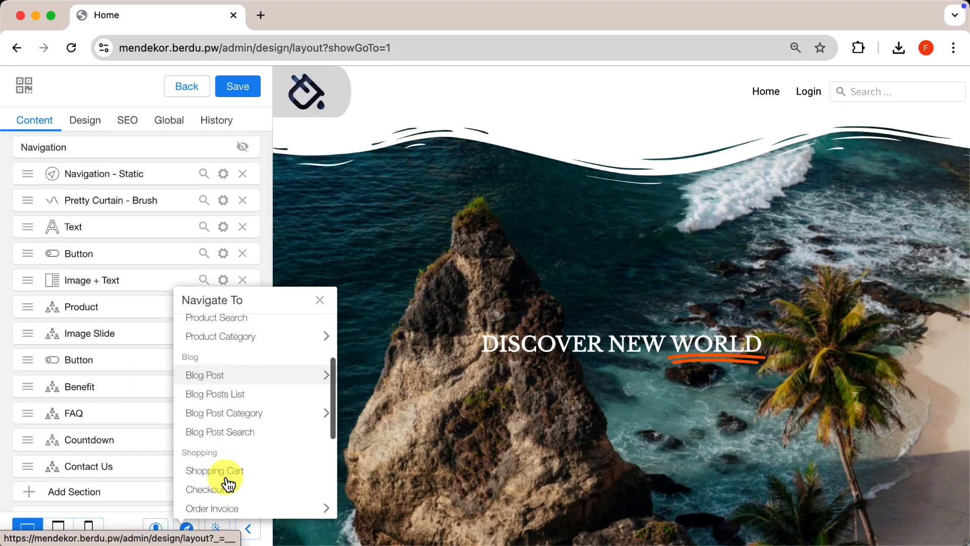
left_click(231, 445)
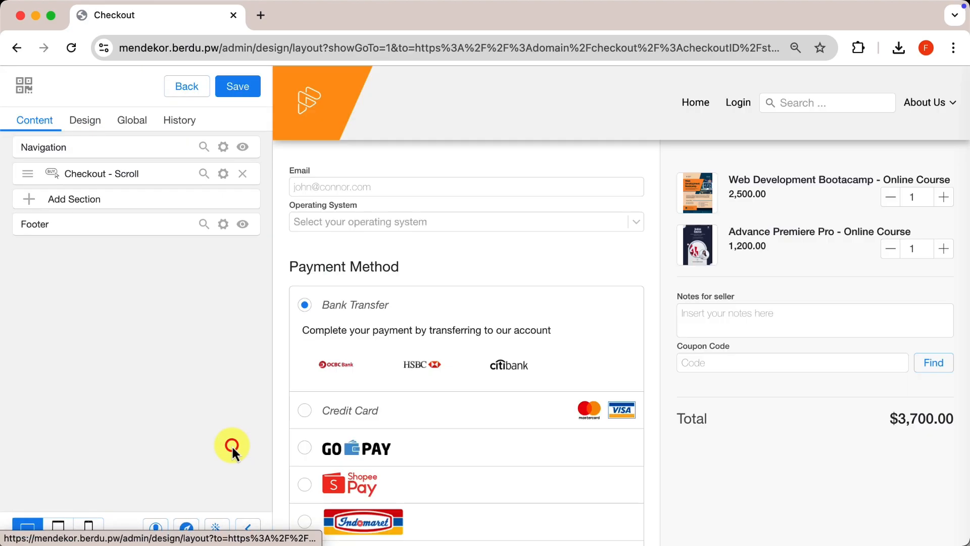
left_click(223, 173)
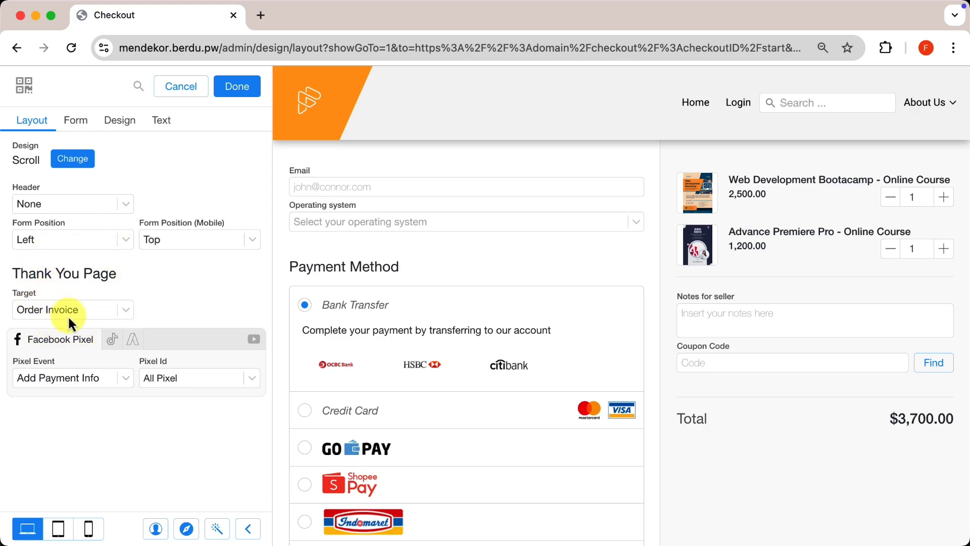
Set Thank You Page Target to Local Page, linked to the custom page CUSTOM THANKYOU
left_click(97, 311)
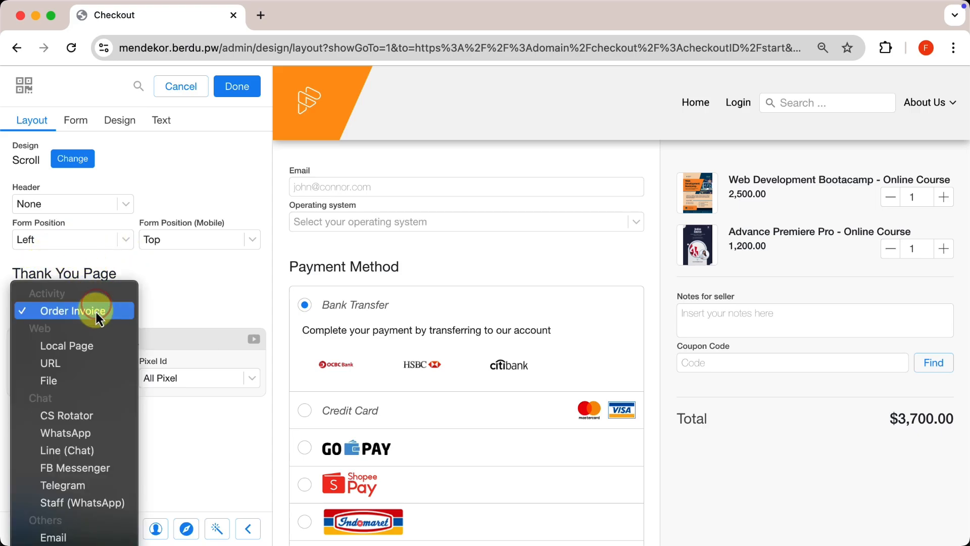
left_click(92, 346)
left_click(190, 305)
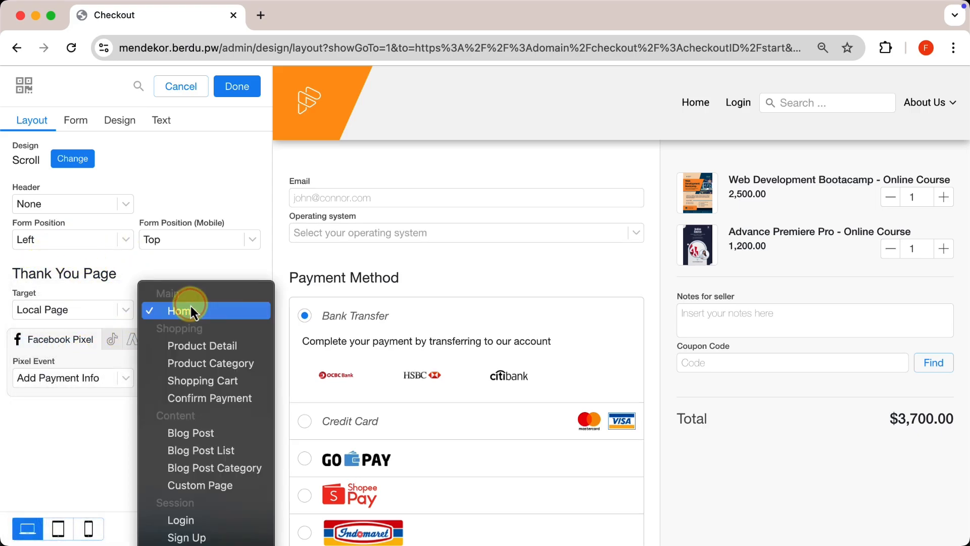
left_click(210, 484)
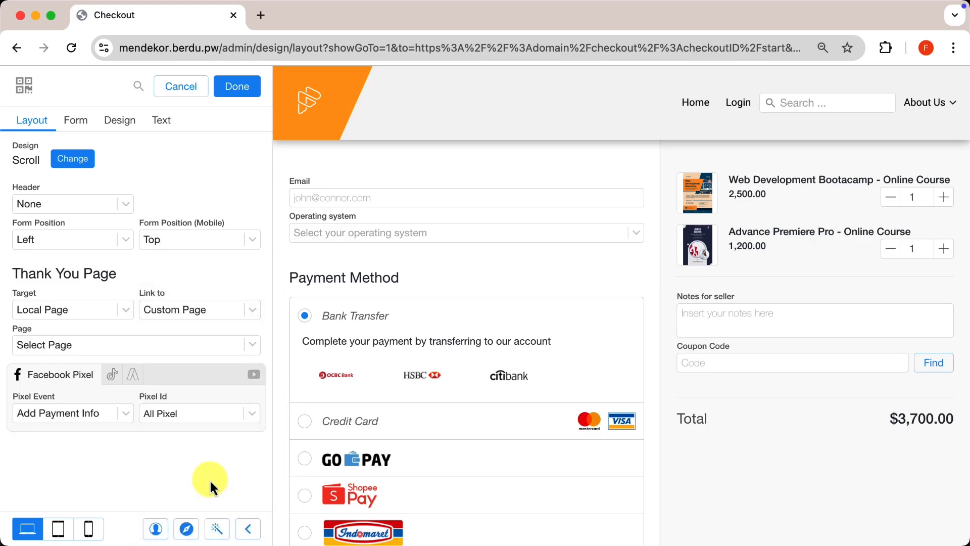
left_click(134, 346)
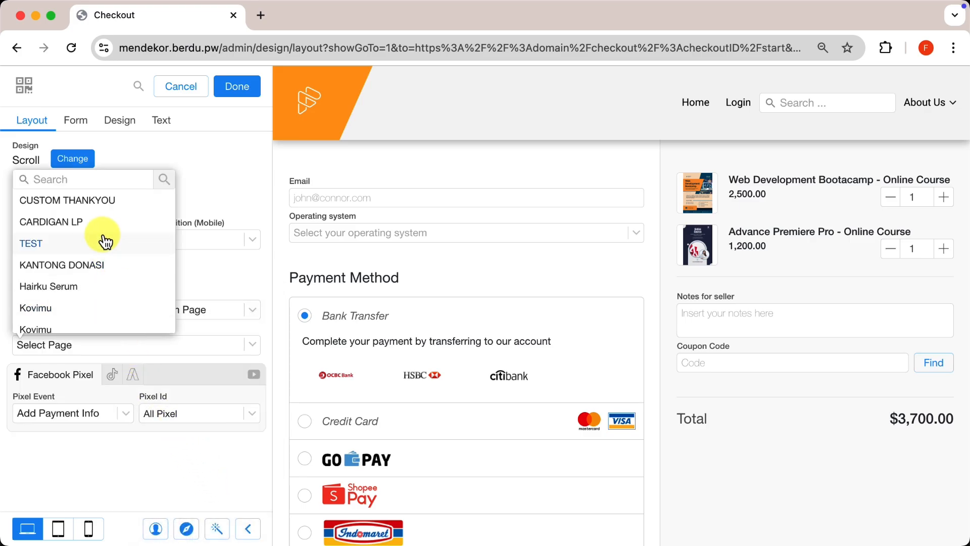
left_click(97, 202)
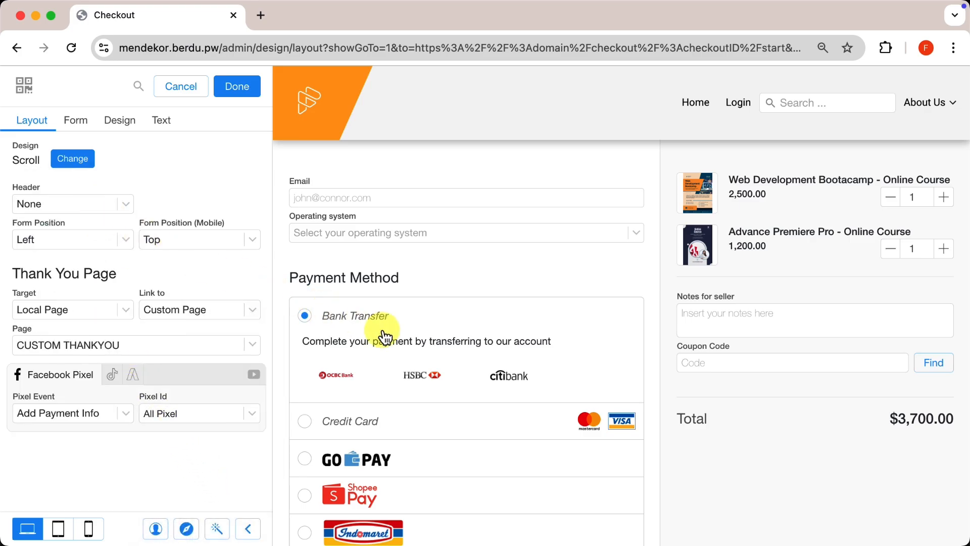
scroll(426, 354, "down", 3)
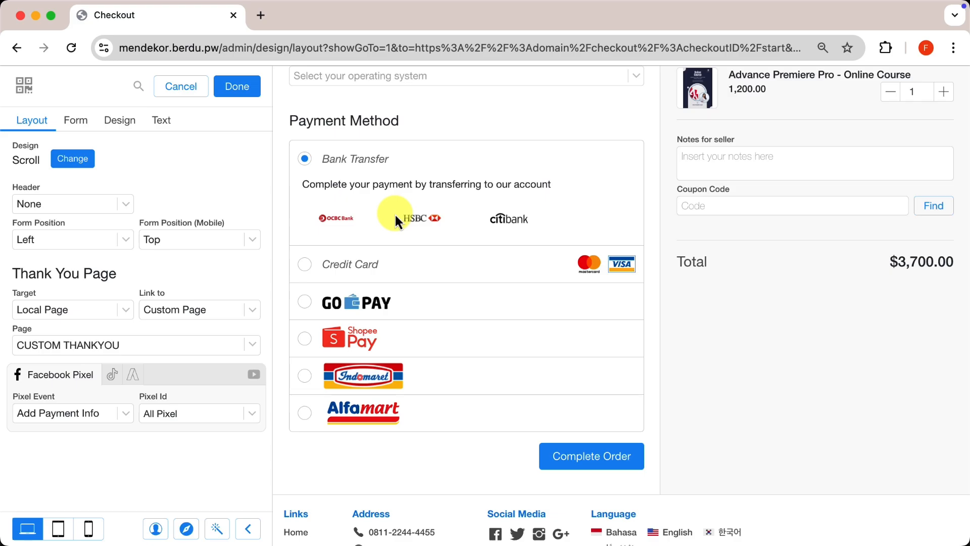
scroll(395, 213, "up", 3)
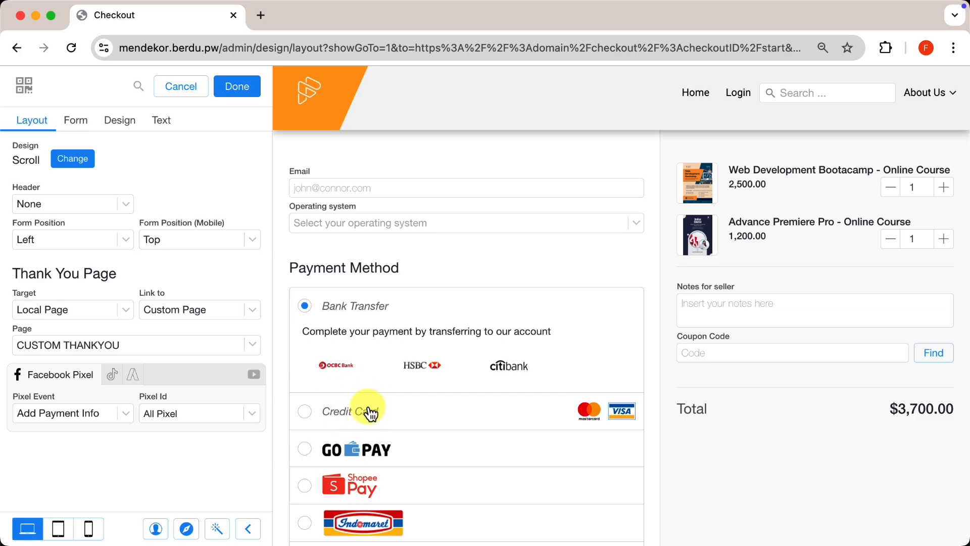
Set the general Thank You Page Target back to Order Invoice
left_click(225, 349)
left_click(202, 263)
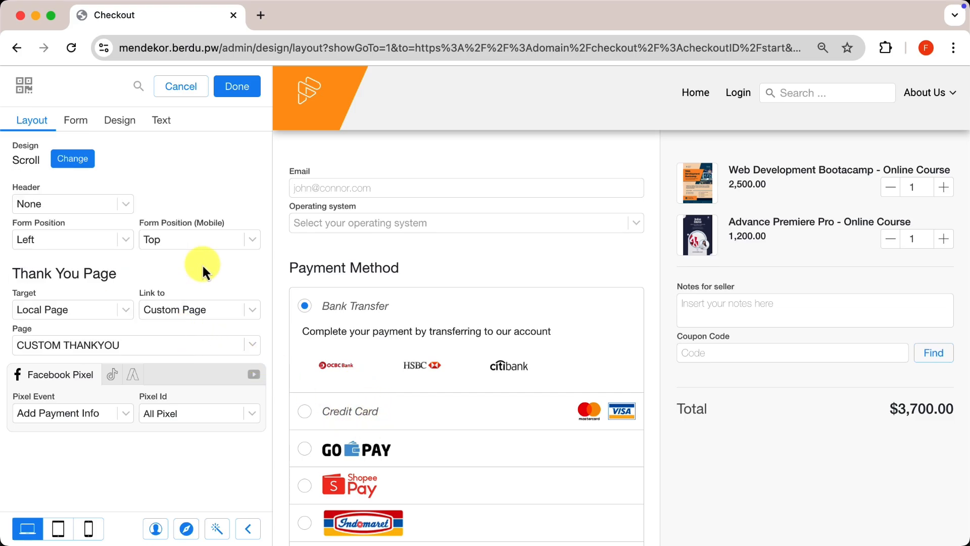
left_click(111, 306)
left_click(101, 276)
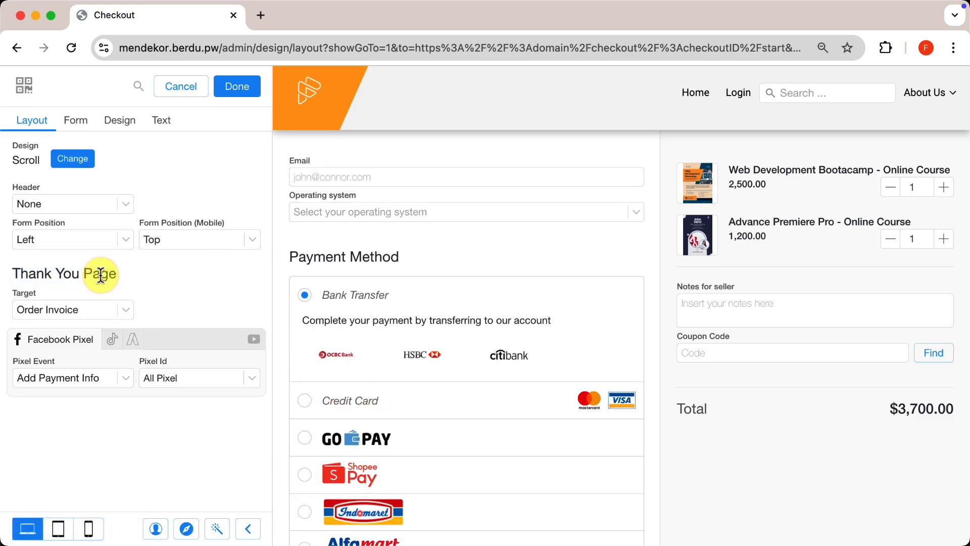
Enable customized payment methods and add a Bank Transfer entry
left_click(74, 126)
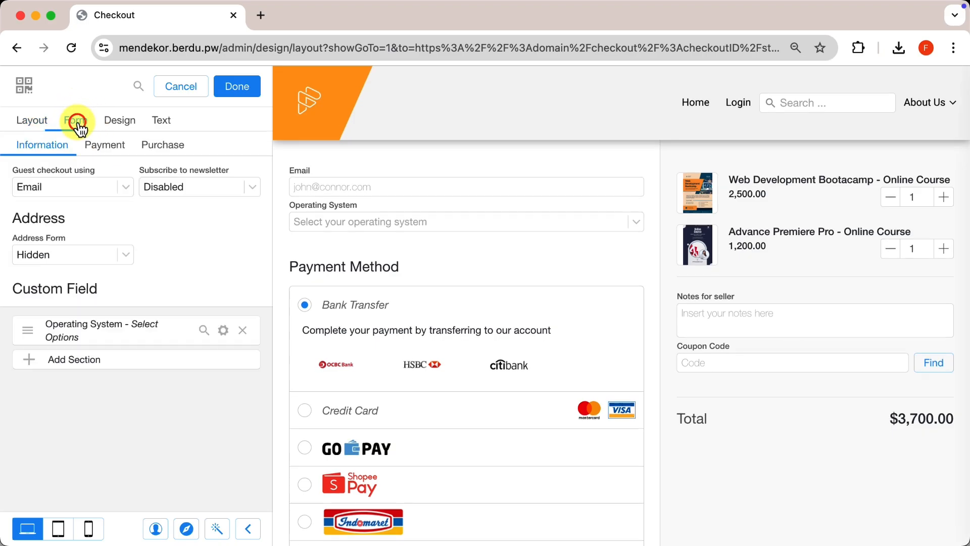
left_click(106, 145)
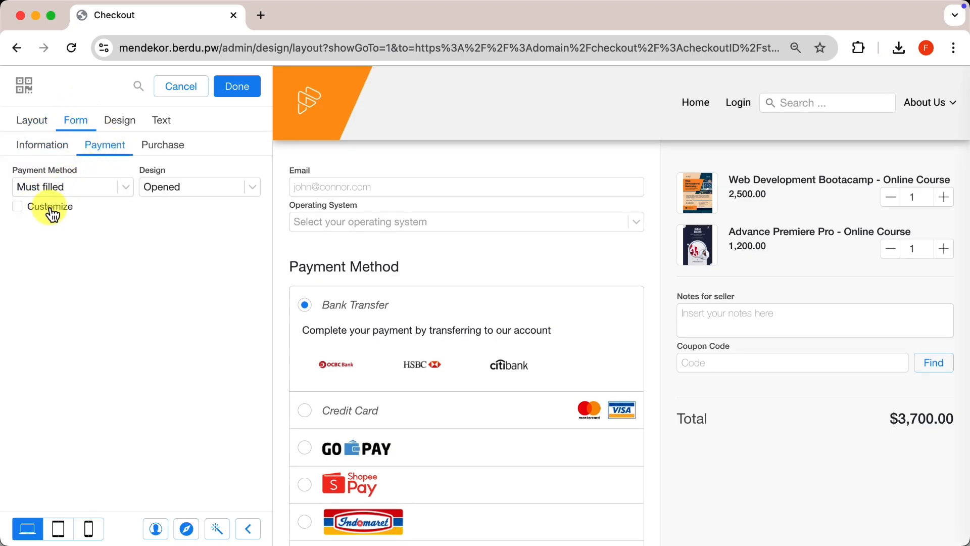
left_click(19, 208)
left_click(80, 242)
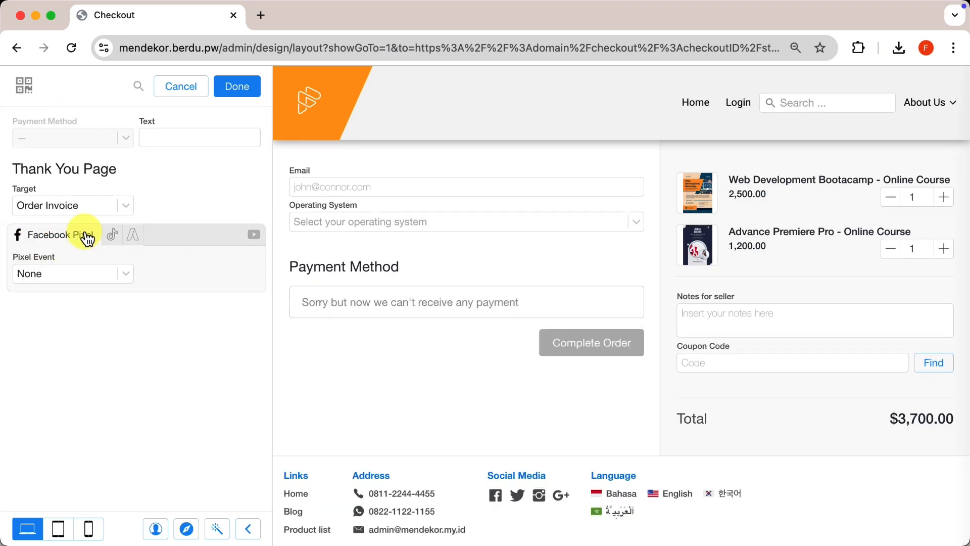
left_click(101, 138)
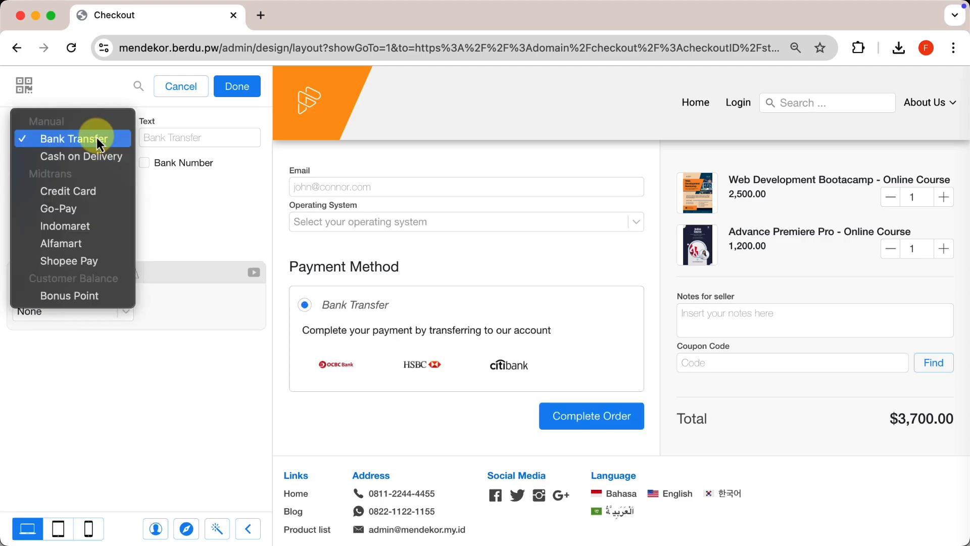
left_click(90, 138)
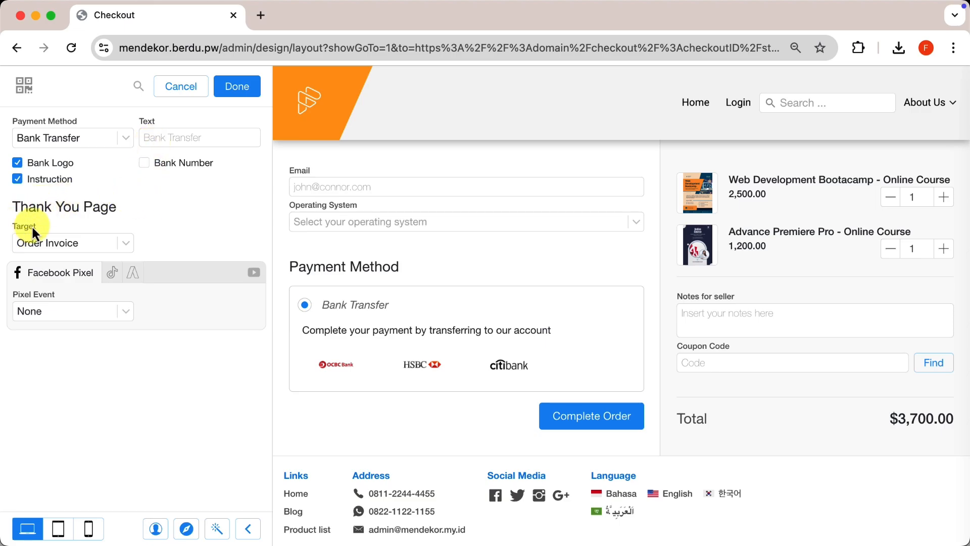
Point Bank Transfer's thank-you target to the local custom page CUSTOM THANKYOU and save the checkout layout
left_click(99, 243)
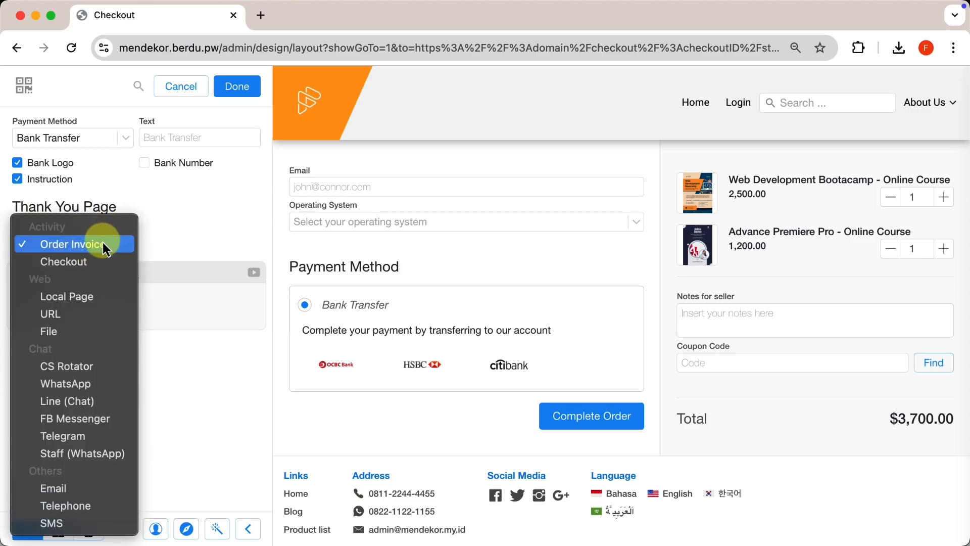
left_click(91, 297)
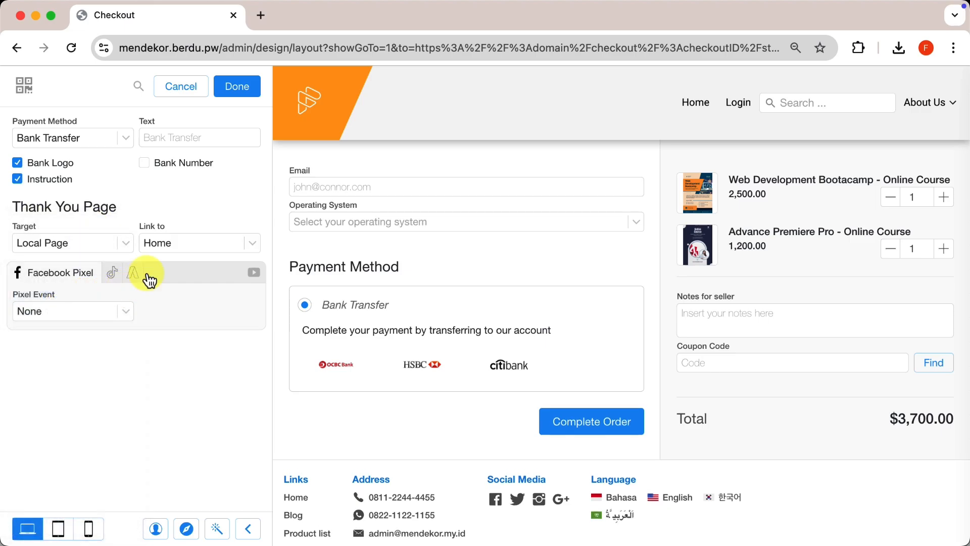
left_click(190, 242)
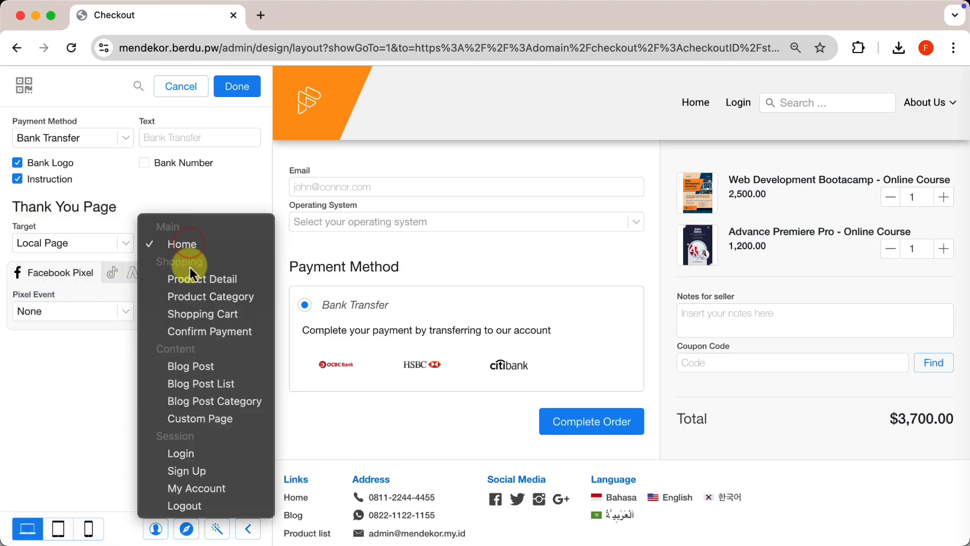
left_click(200, 419)
left_click(103, 279)
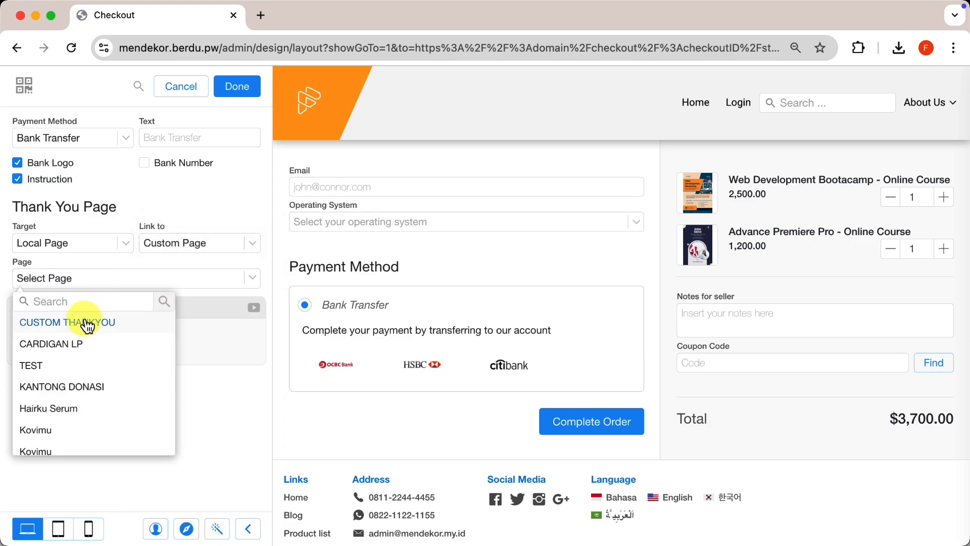
left_click(87, 323)
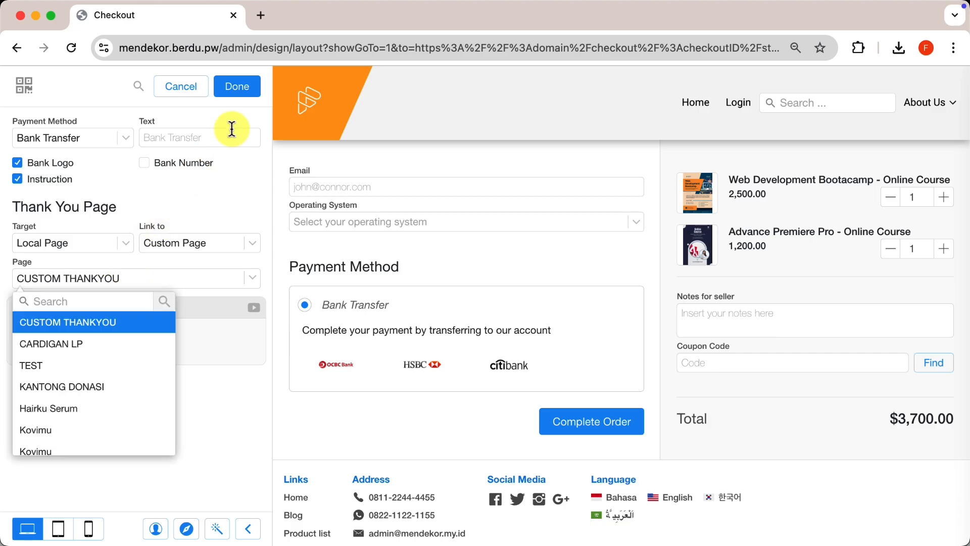
left_click(237, 86)
left_click(240, 87)
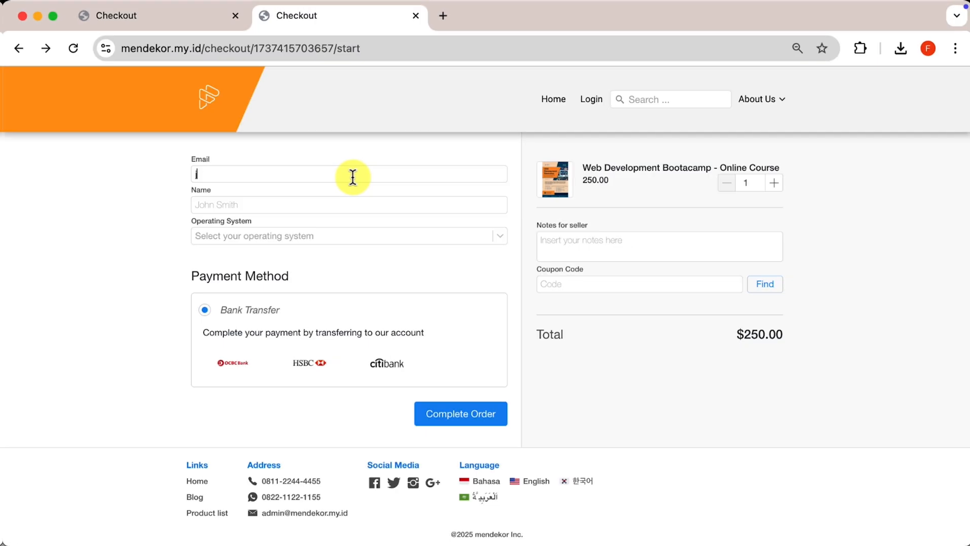
Enter the customer's email and name, choose Windows as the operating system, and submit the test order
type("ohn@")
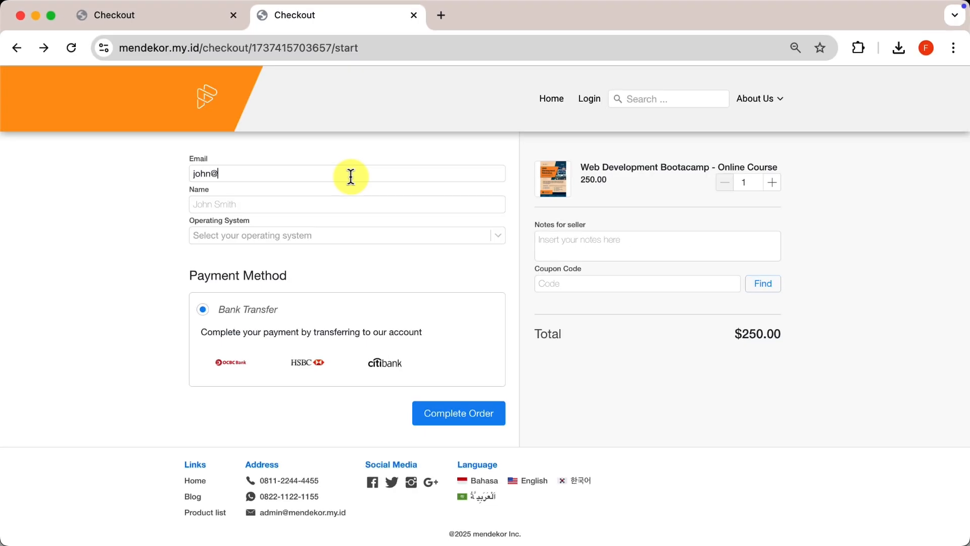
type("John")
left_click(323, 236)
left_click(298, 254)
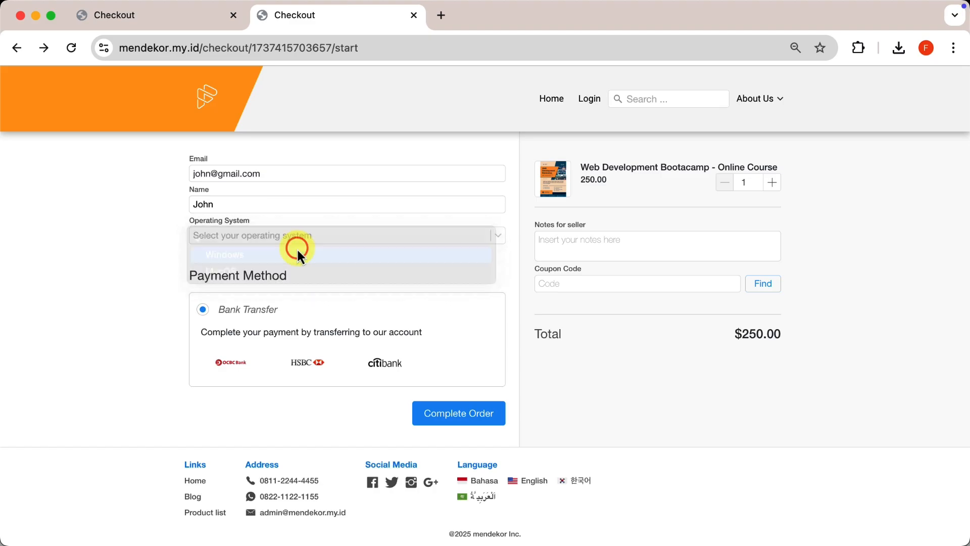
left_click(475, 415)
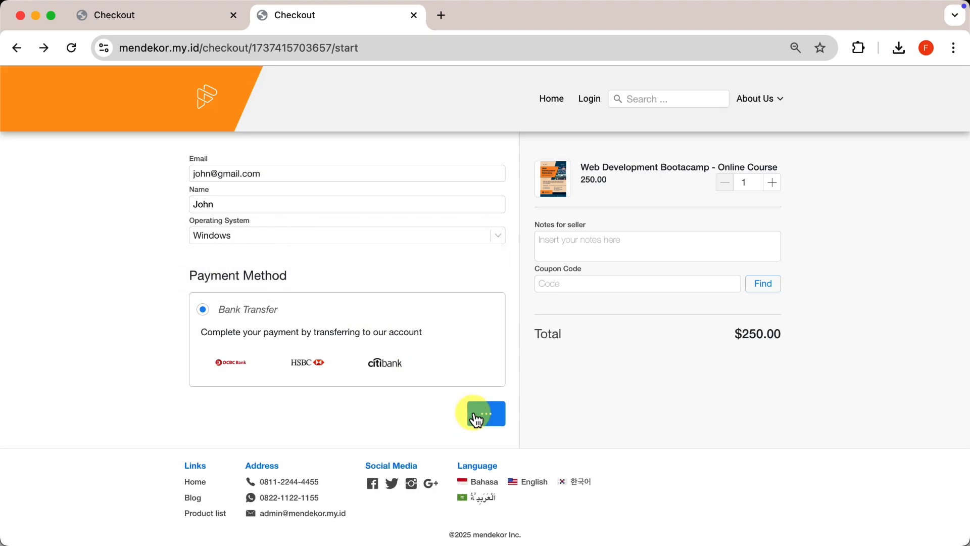